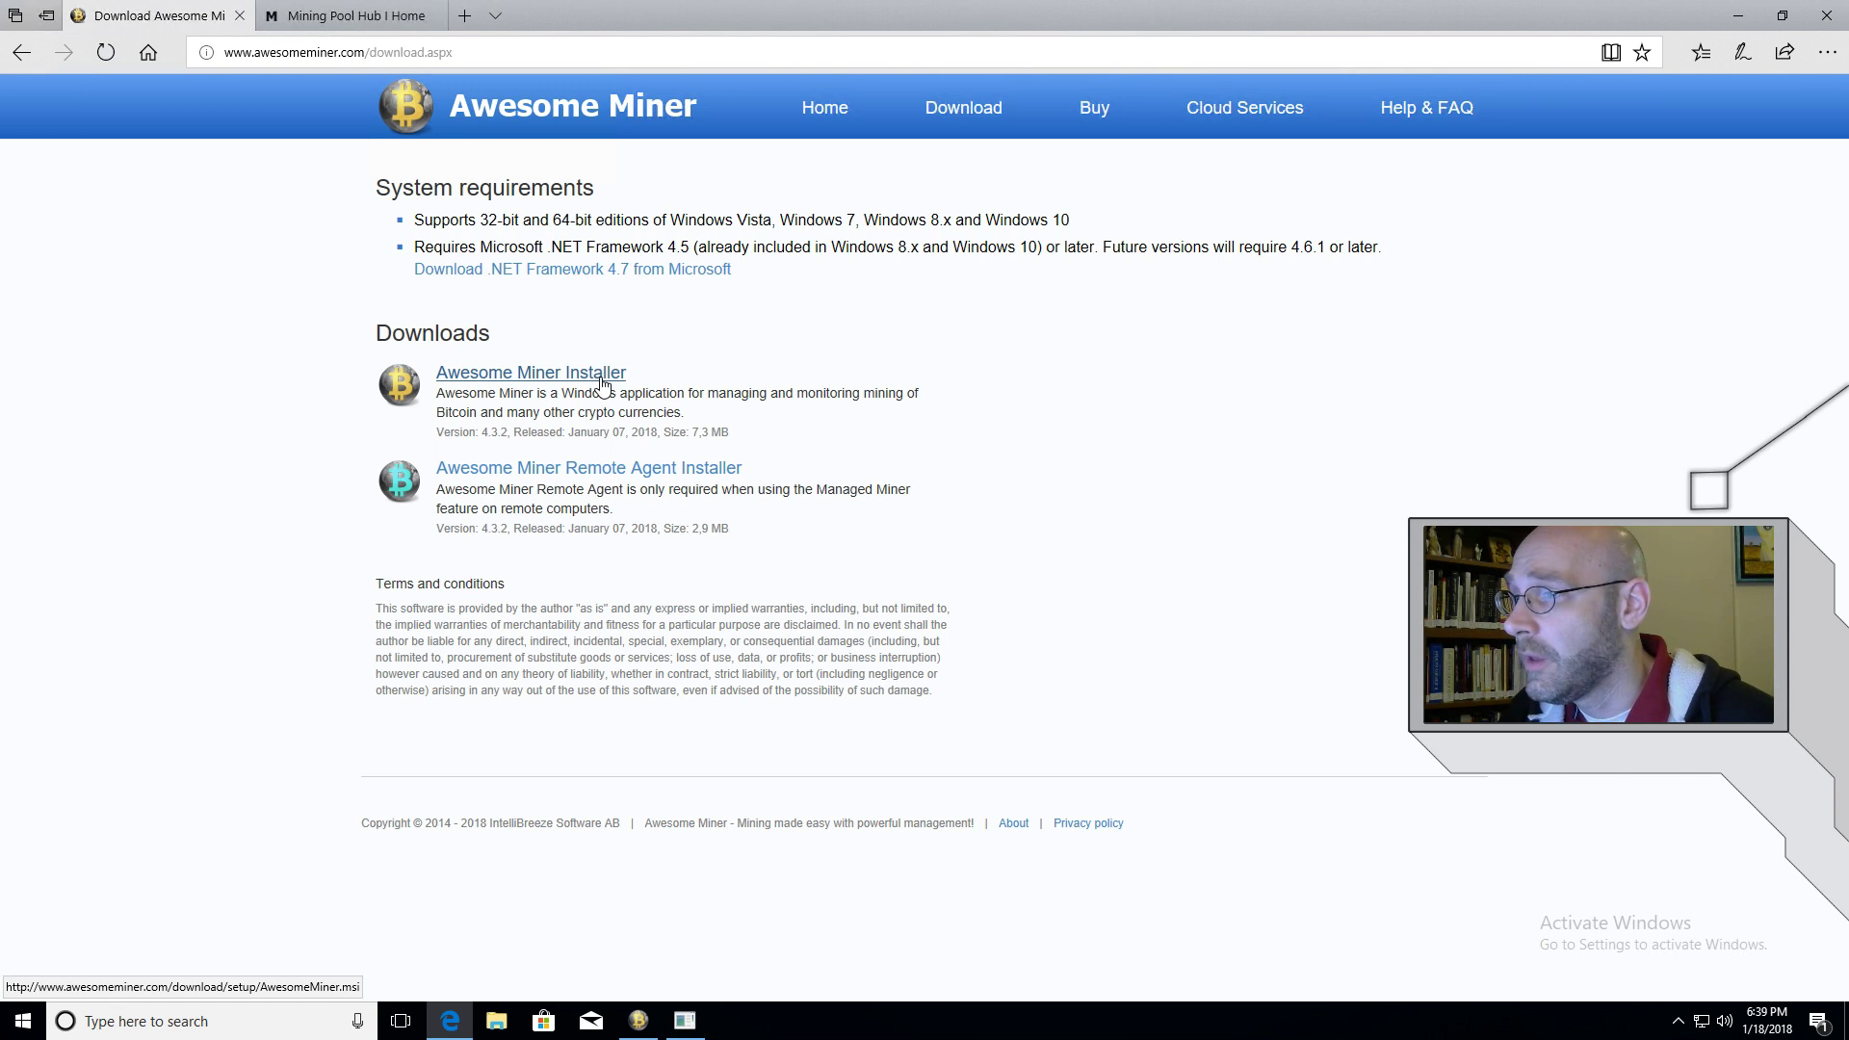
Switch to the Mining Pool Hub tab and scroll through its dashboard pool and profit tables.
{"action": "left_click", "coordinate": [351, 16]}
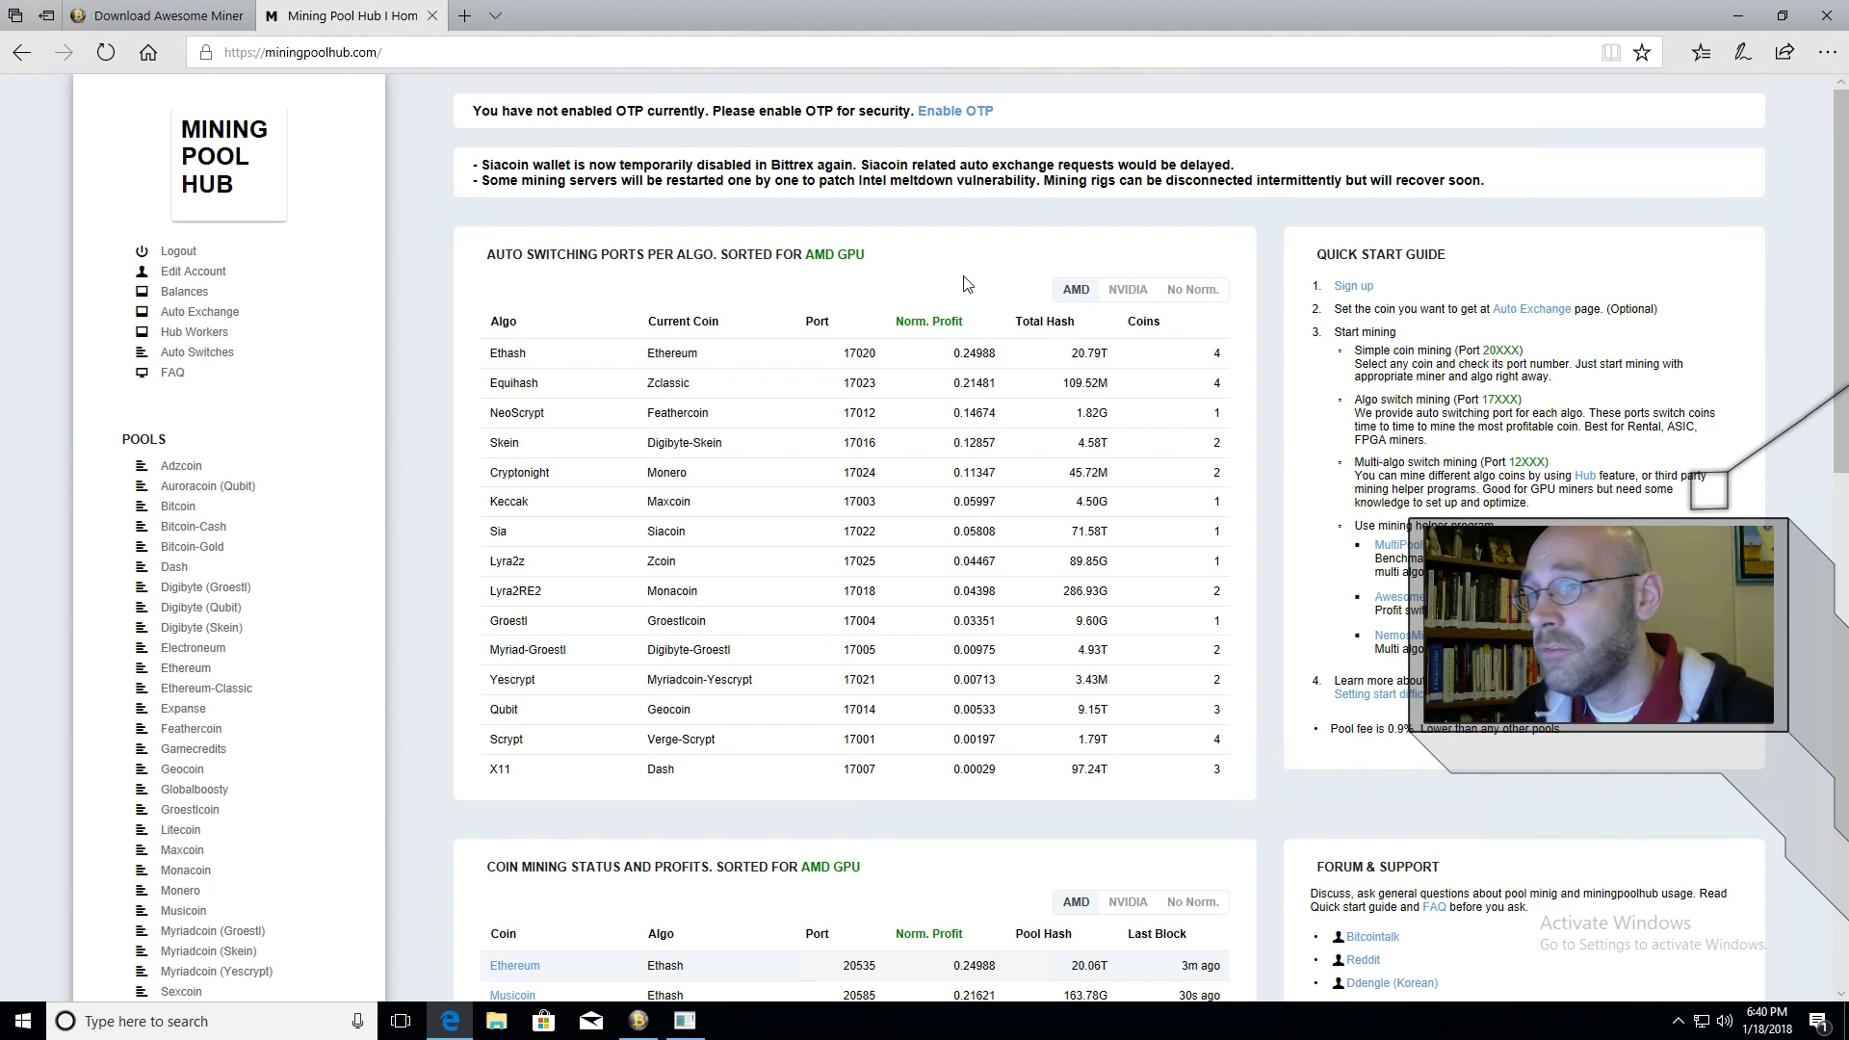
{"action": "scroll", "coordinate": [869, 402], "scroll_direction": "down", "scroll_amount": 3}
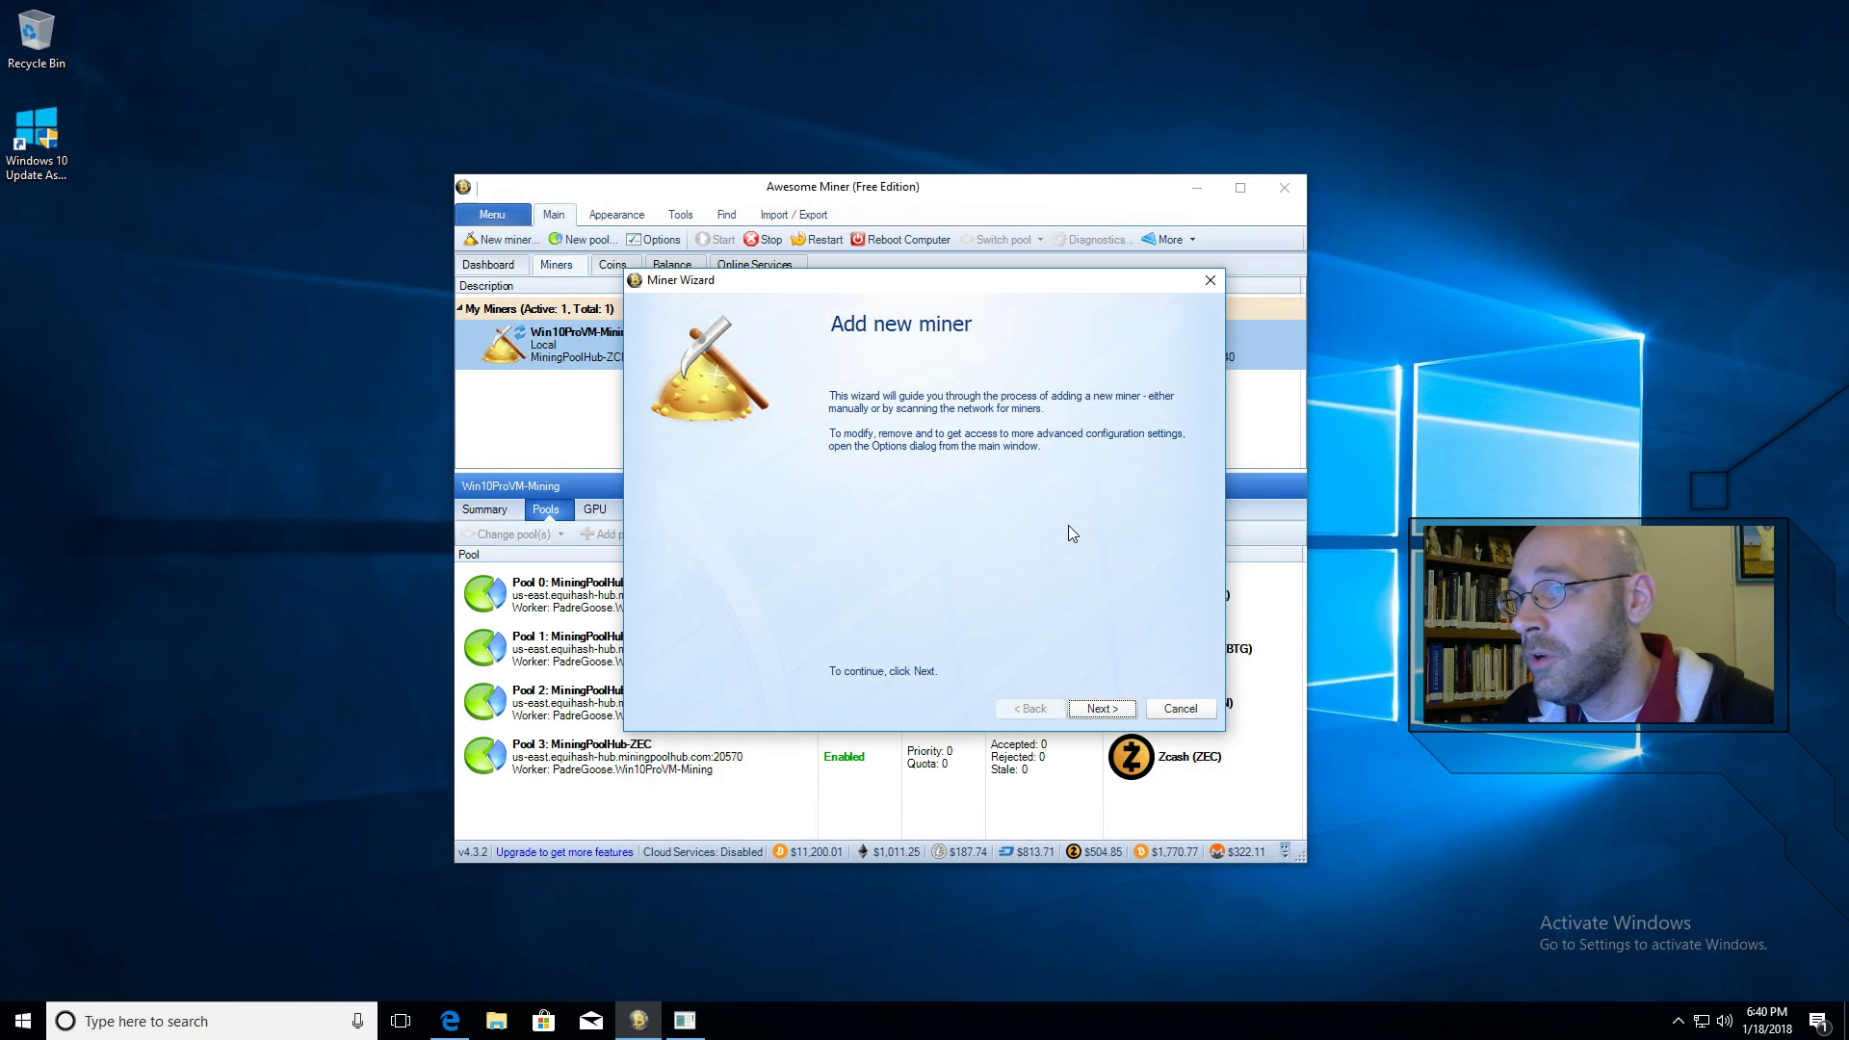
Choose Managed Profit Miner as the new miner type in the Miner Wizard.
{"action": "left_click", "coordinate": [1100, 708]}
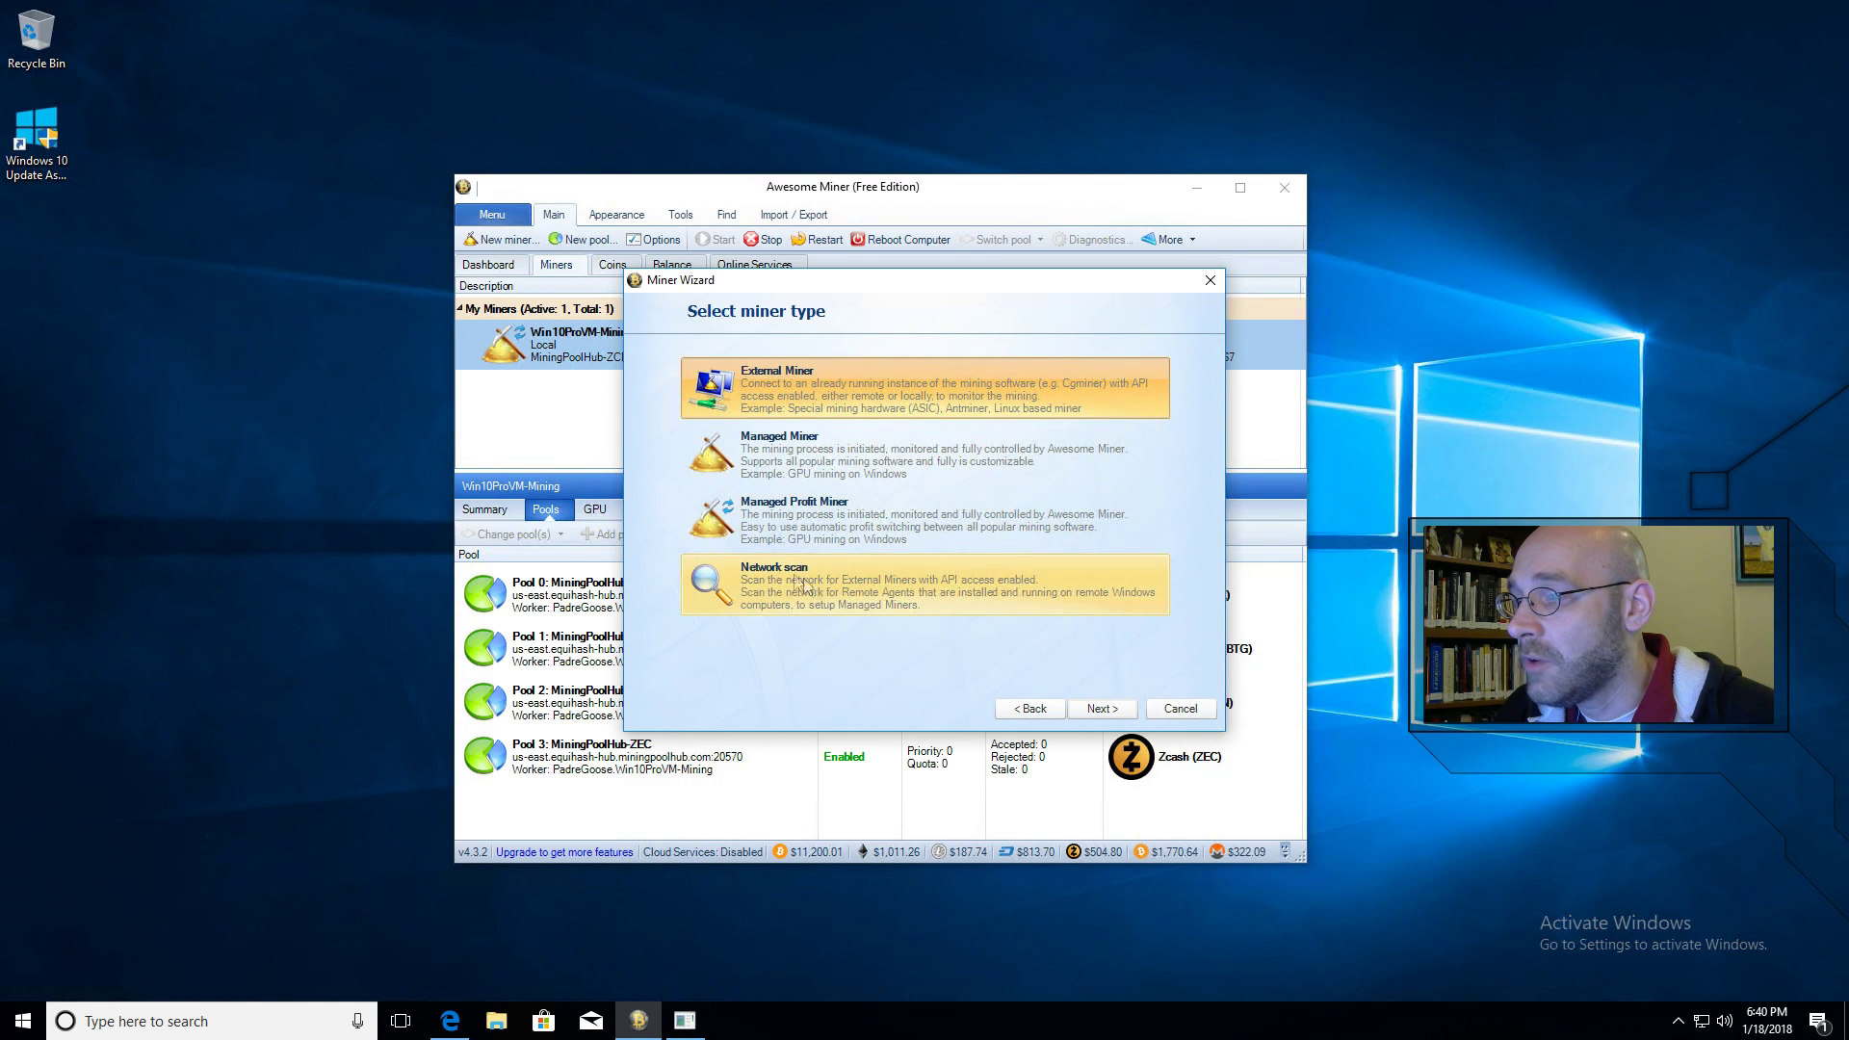
{"action": "left_click", "coordinate": [837, 517]}
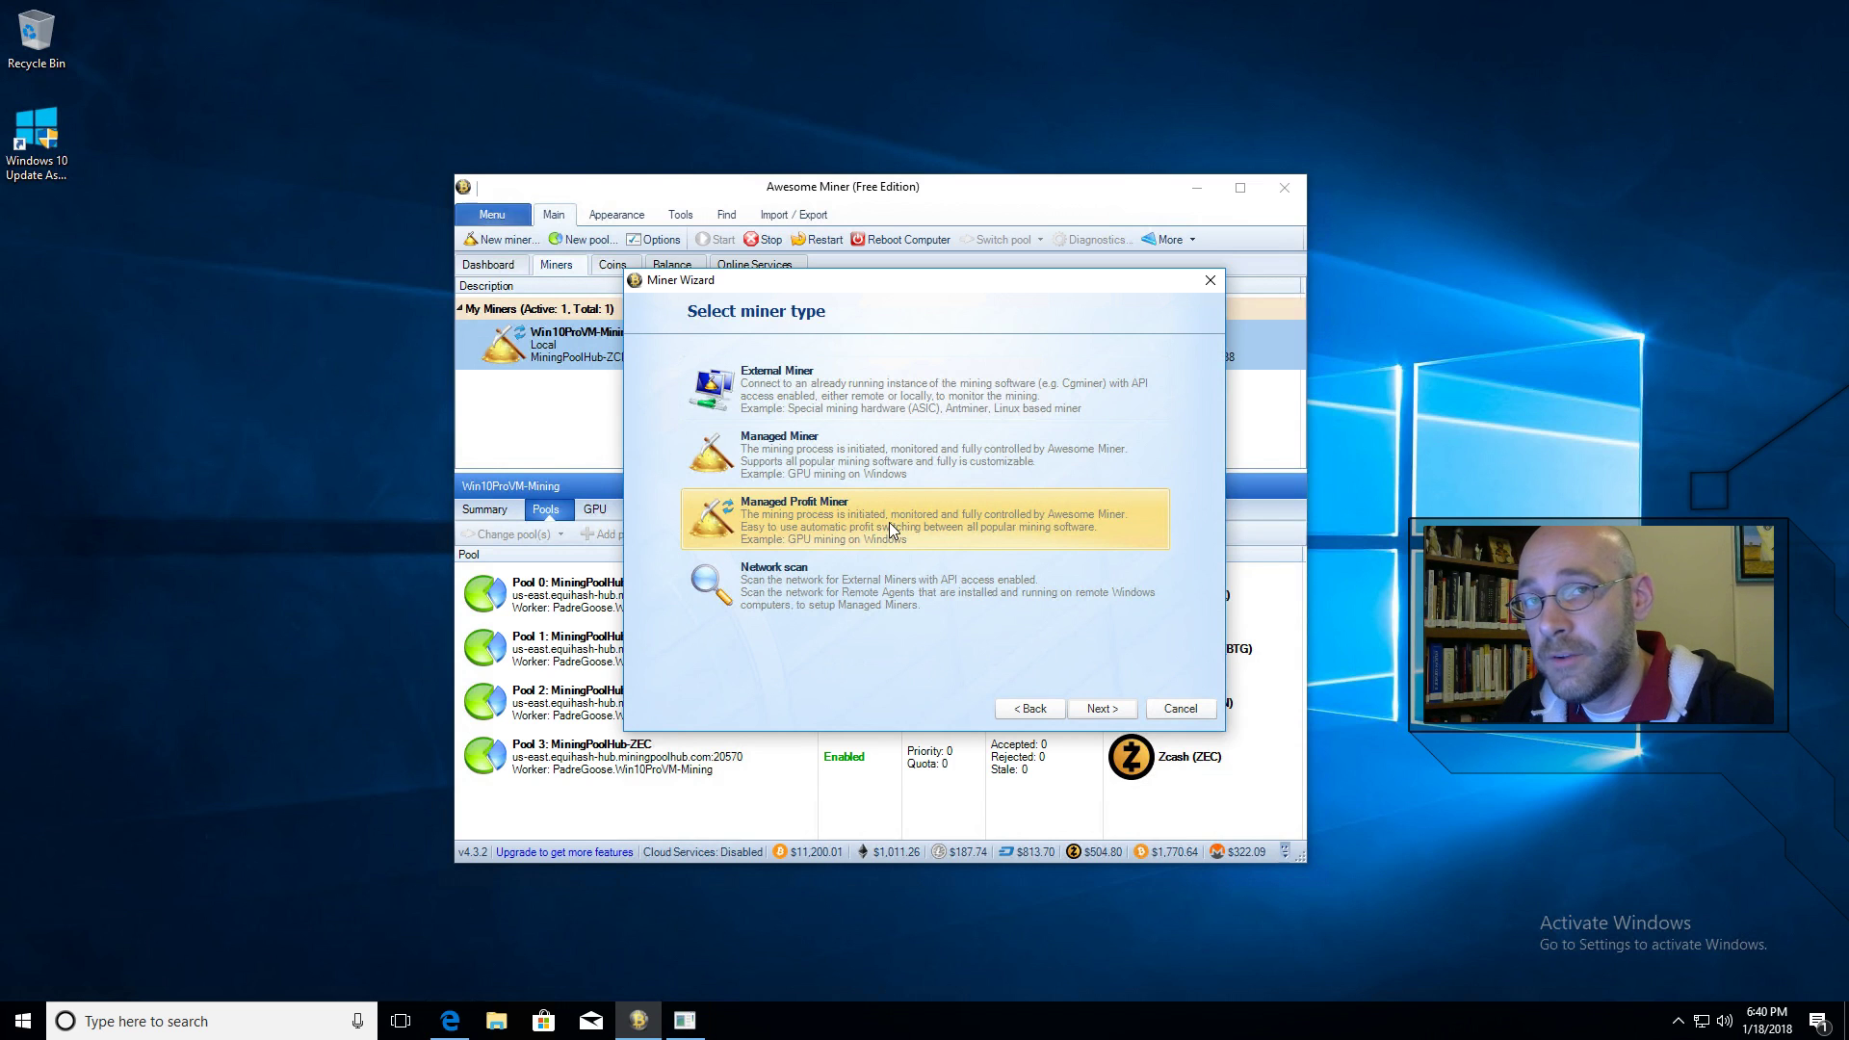
{"action": "left_click", "coordinate": [1099, 707]}
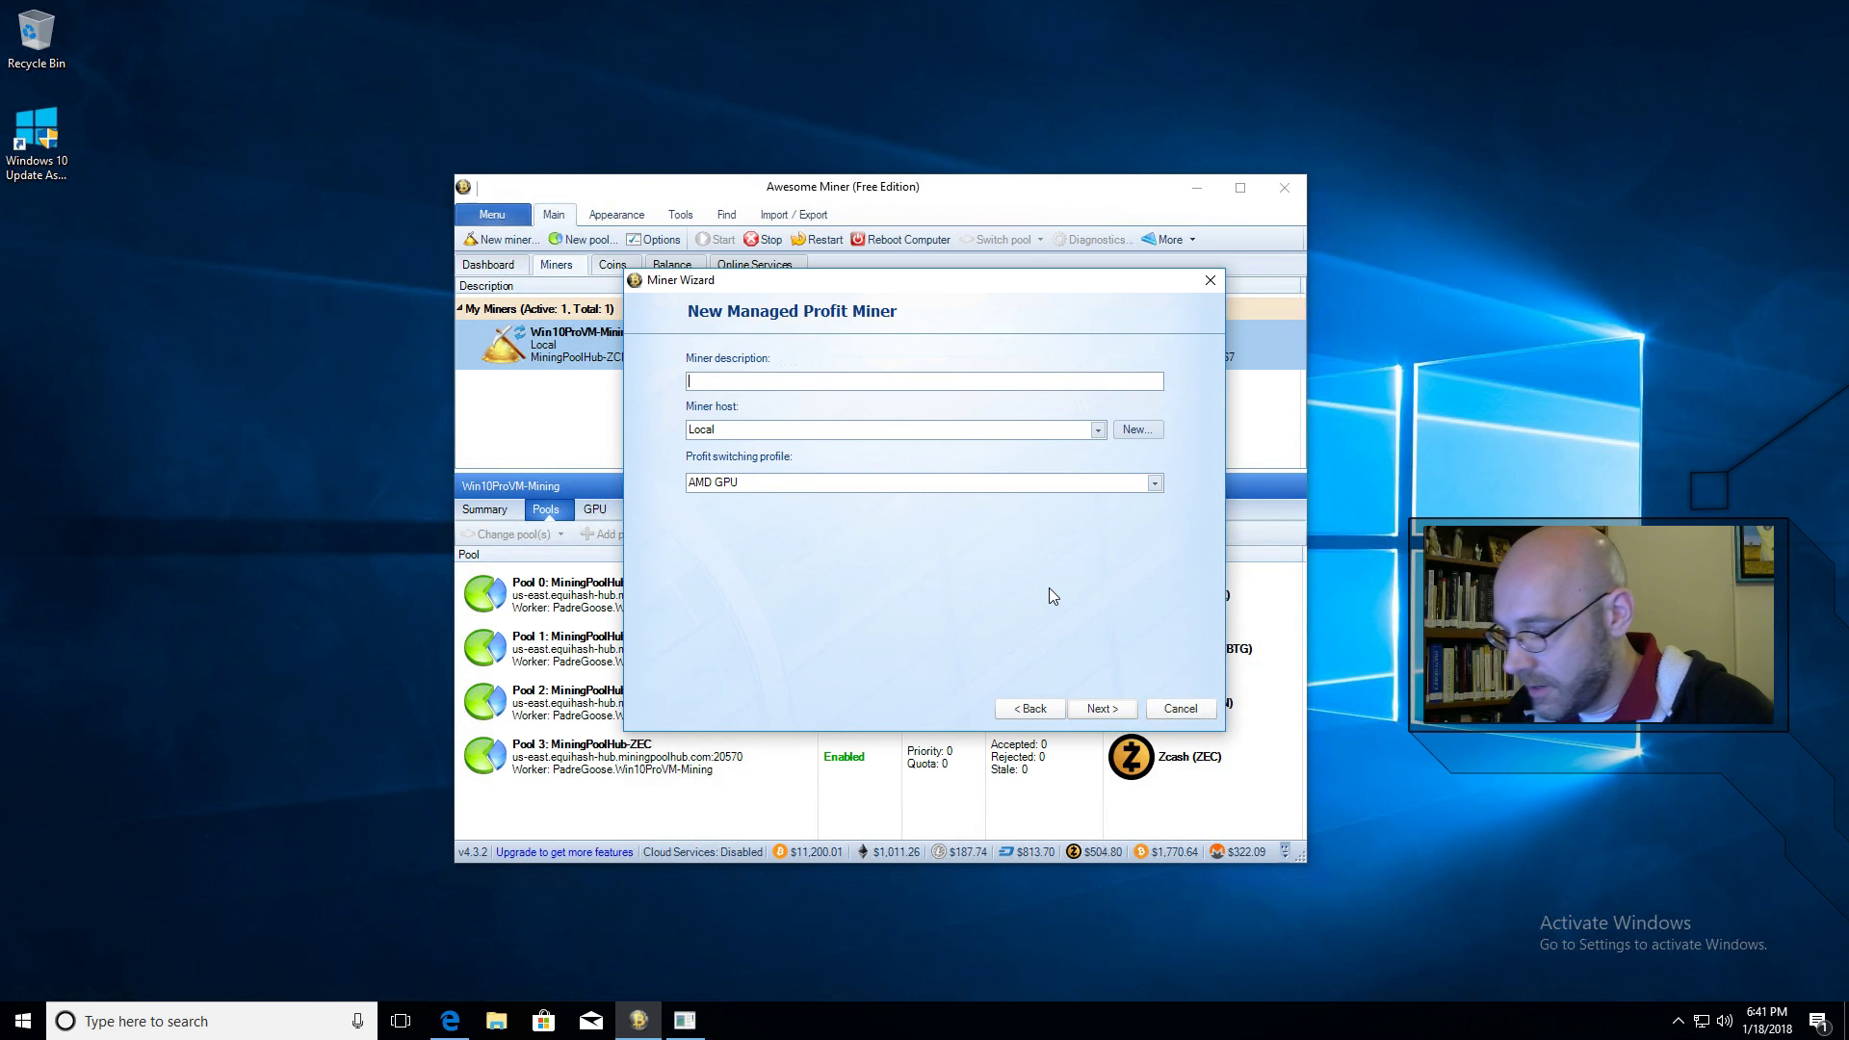
Name the local profit miner Miner1 with the AMD GPU profile and finish the wizard.
{"action": "type", "text": "Miner1"}
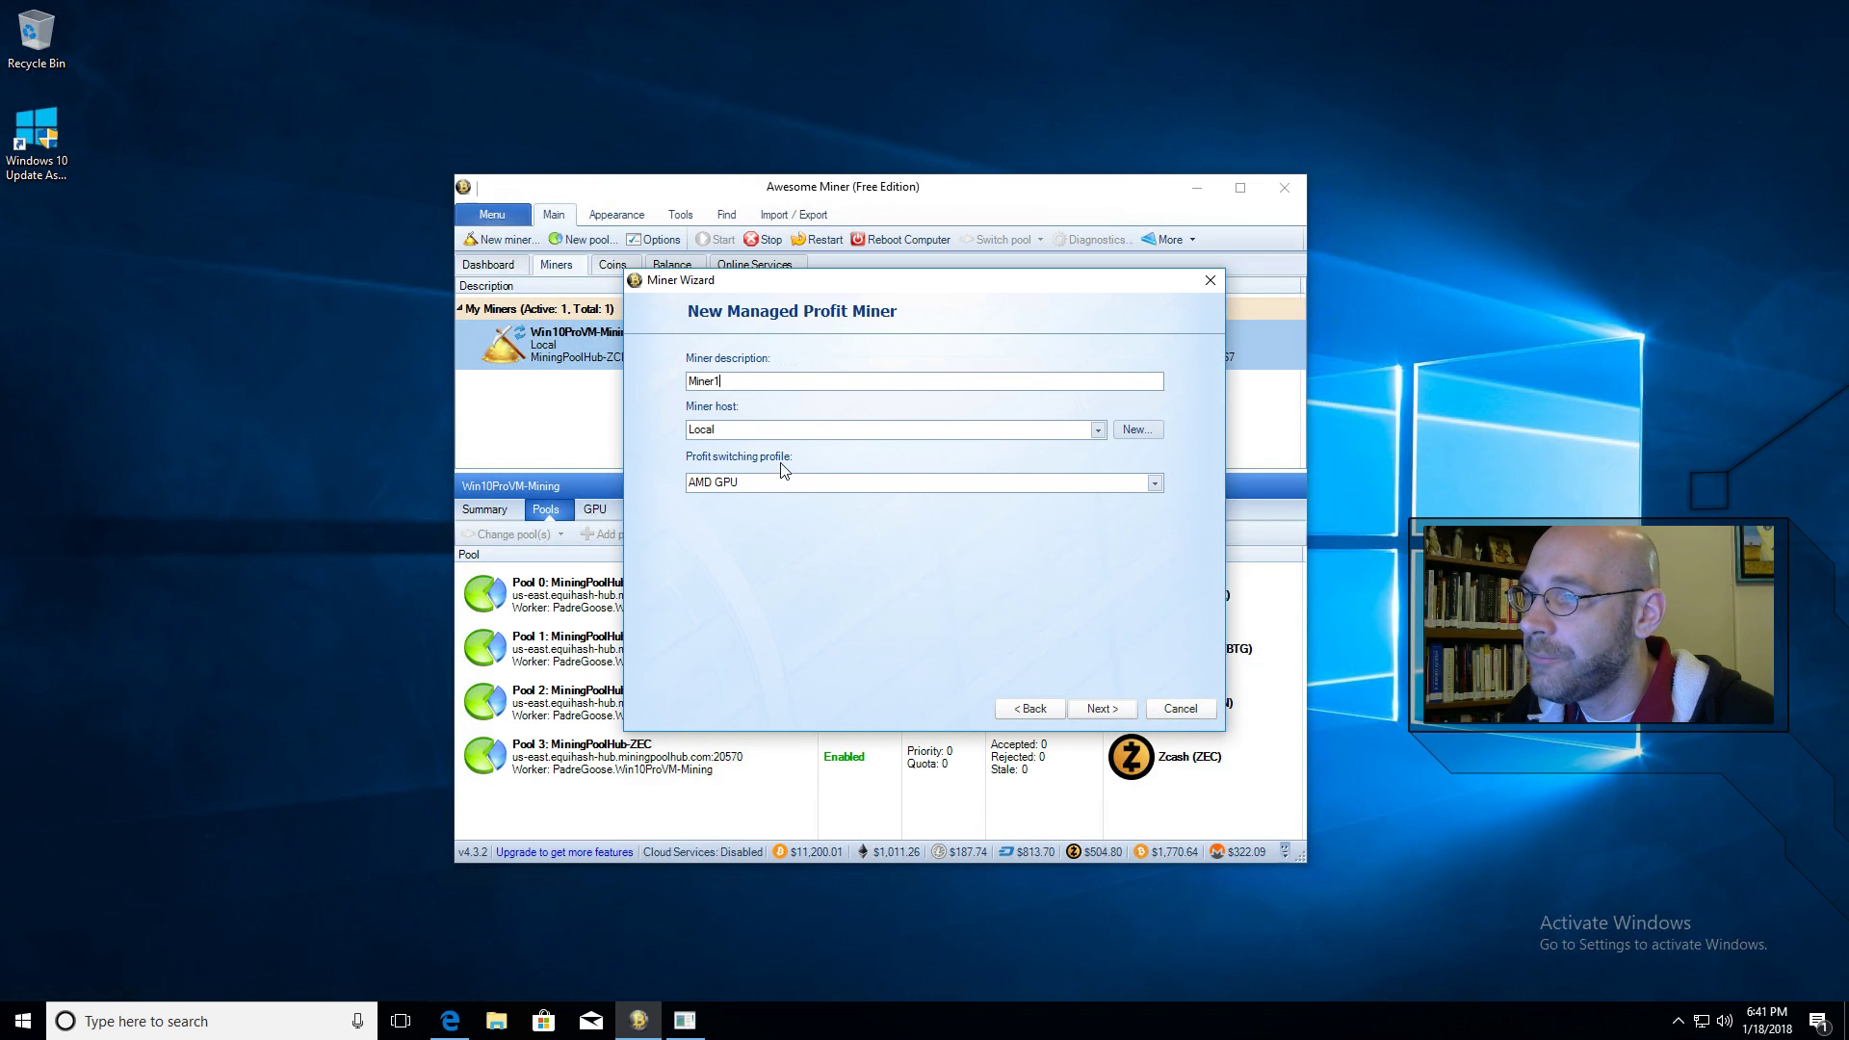
{"action": "left_click", "coordinate": [1154, 485]}
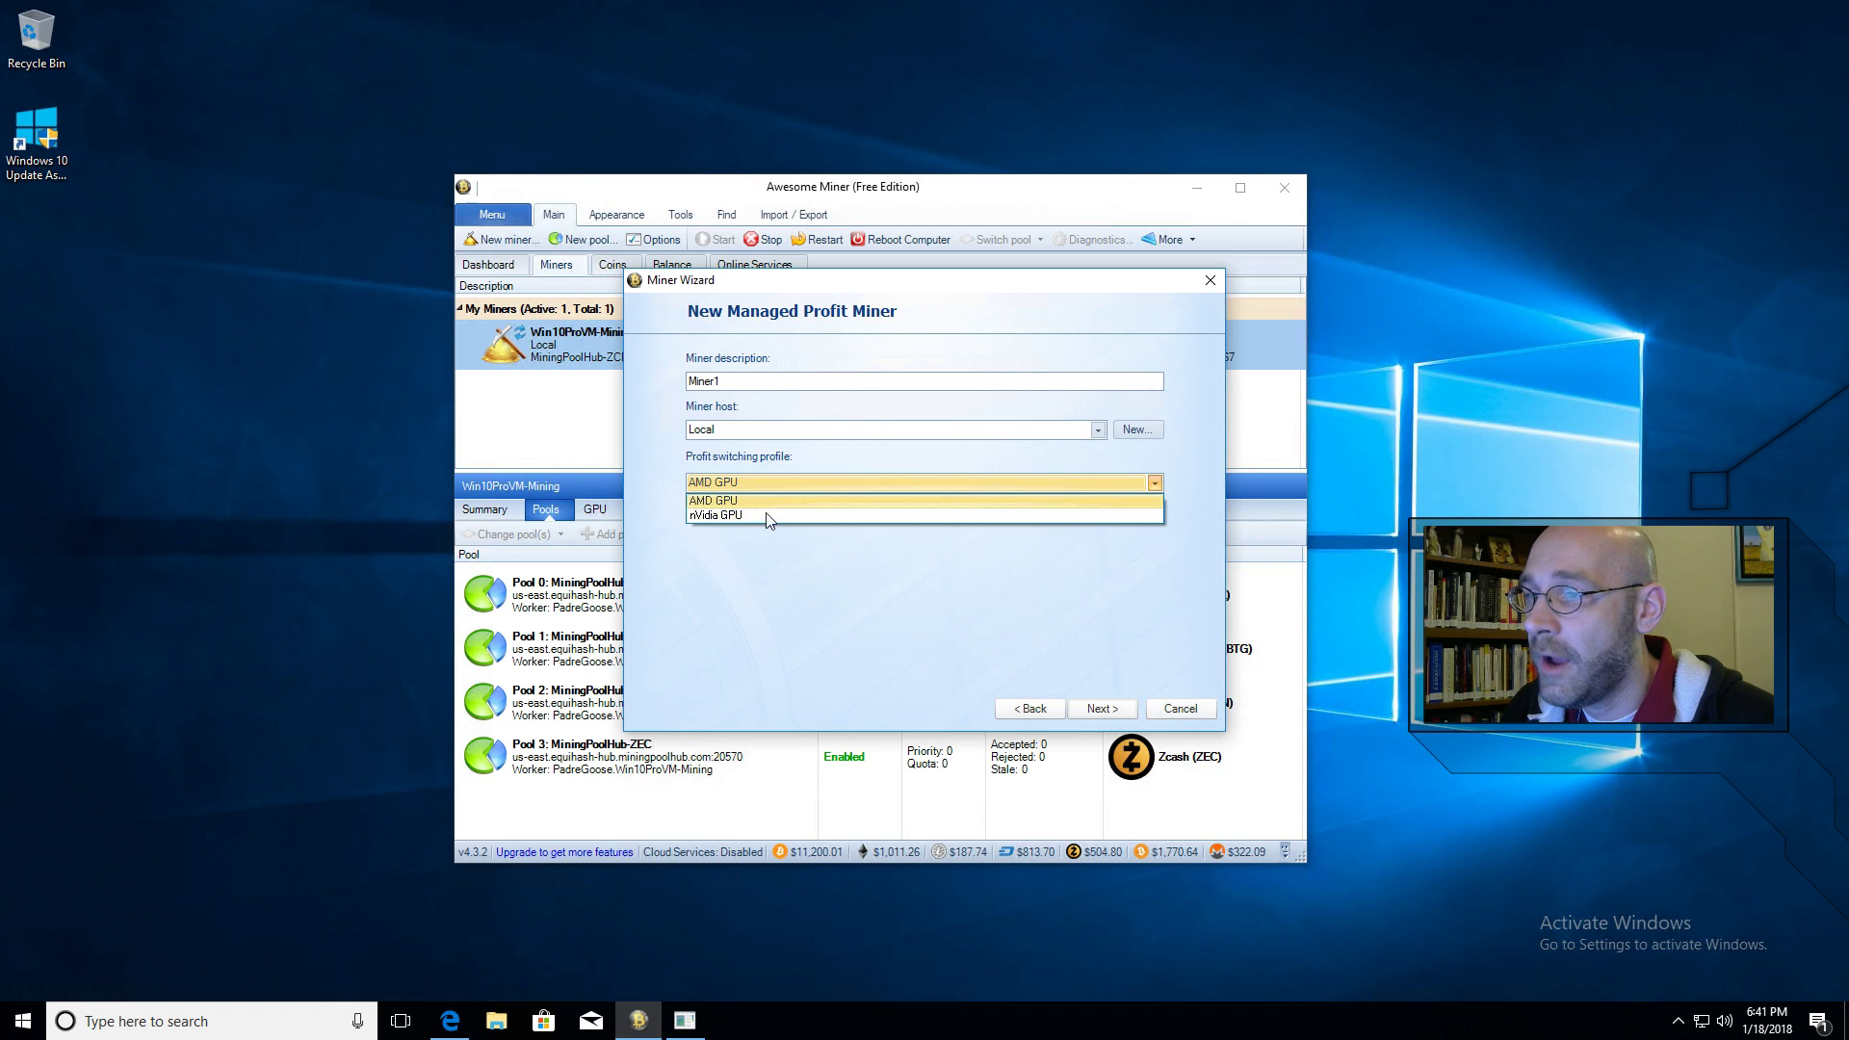
{"action": "left_click", "coordinate": [754, 499]}
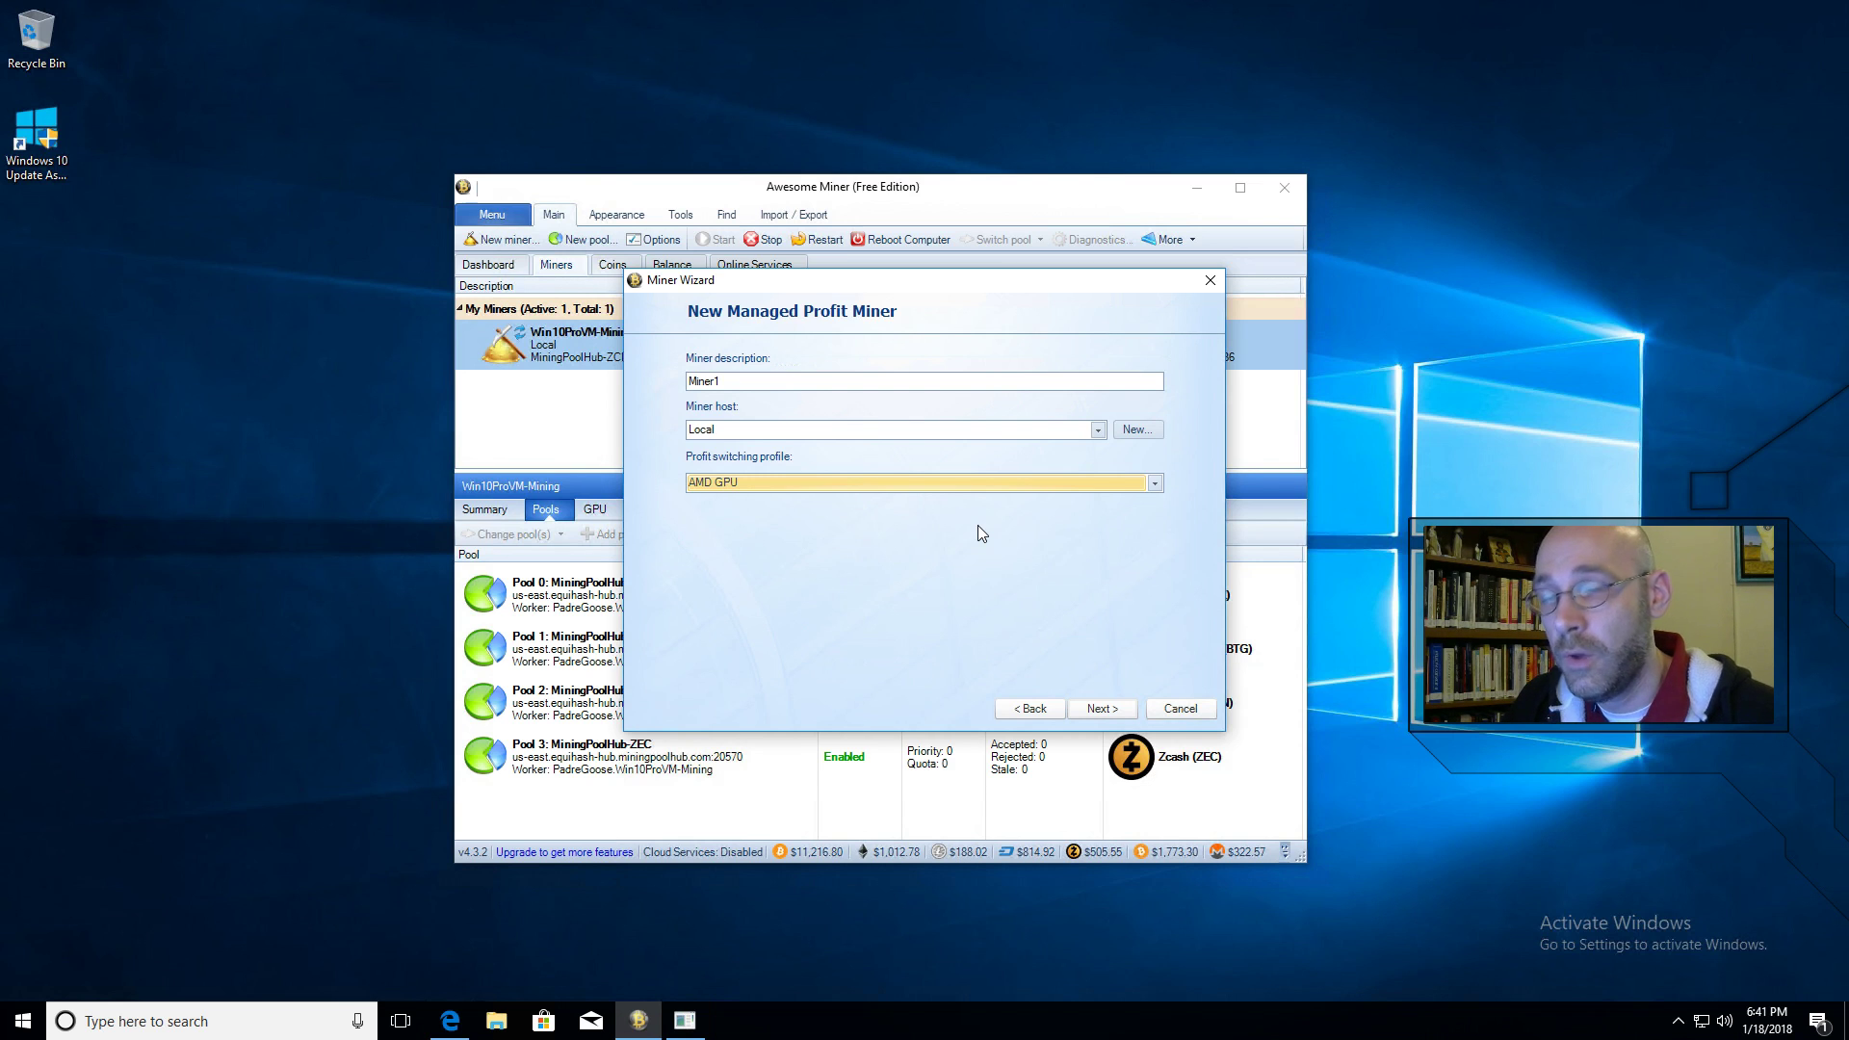
{"action": "left_click", "coordinate": [1104, 710]}
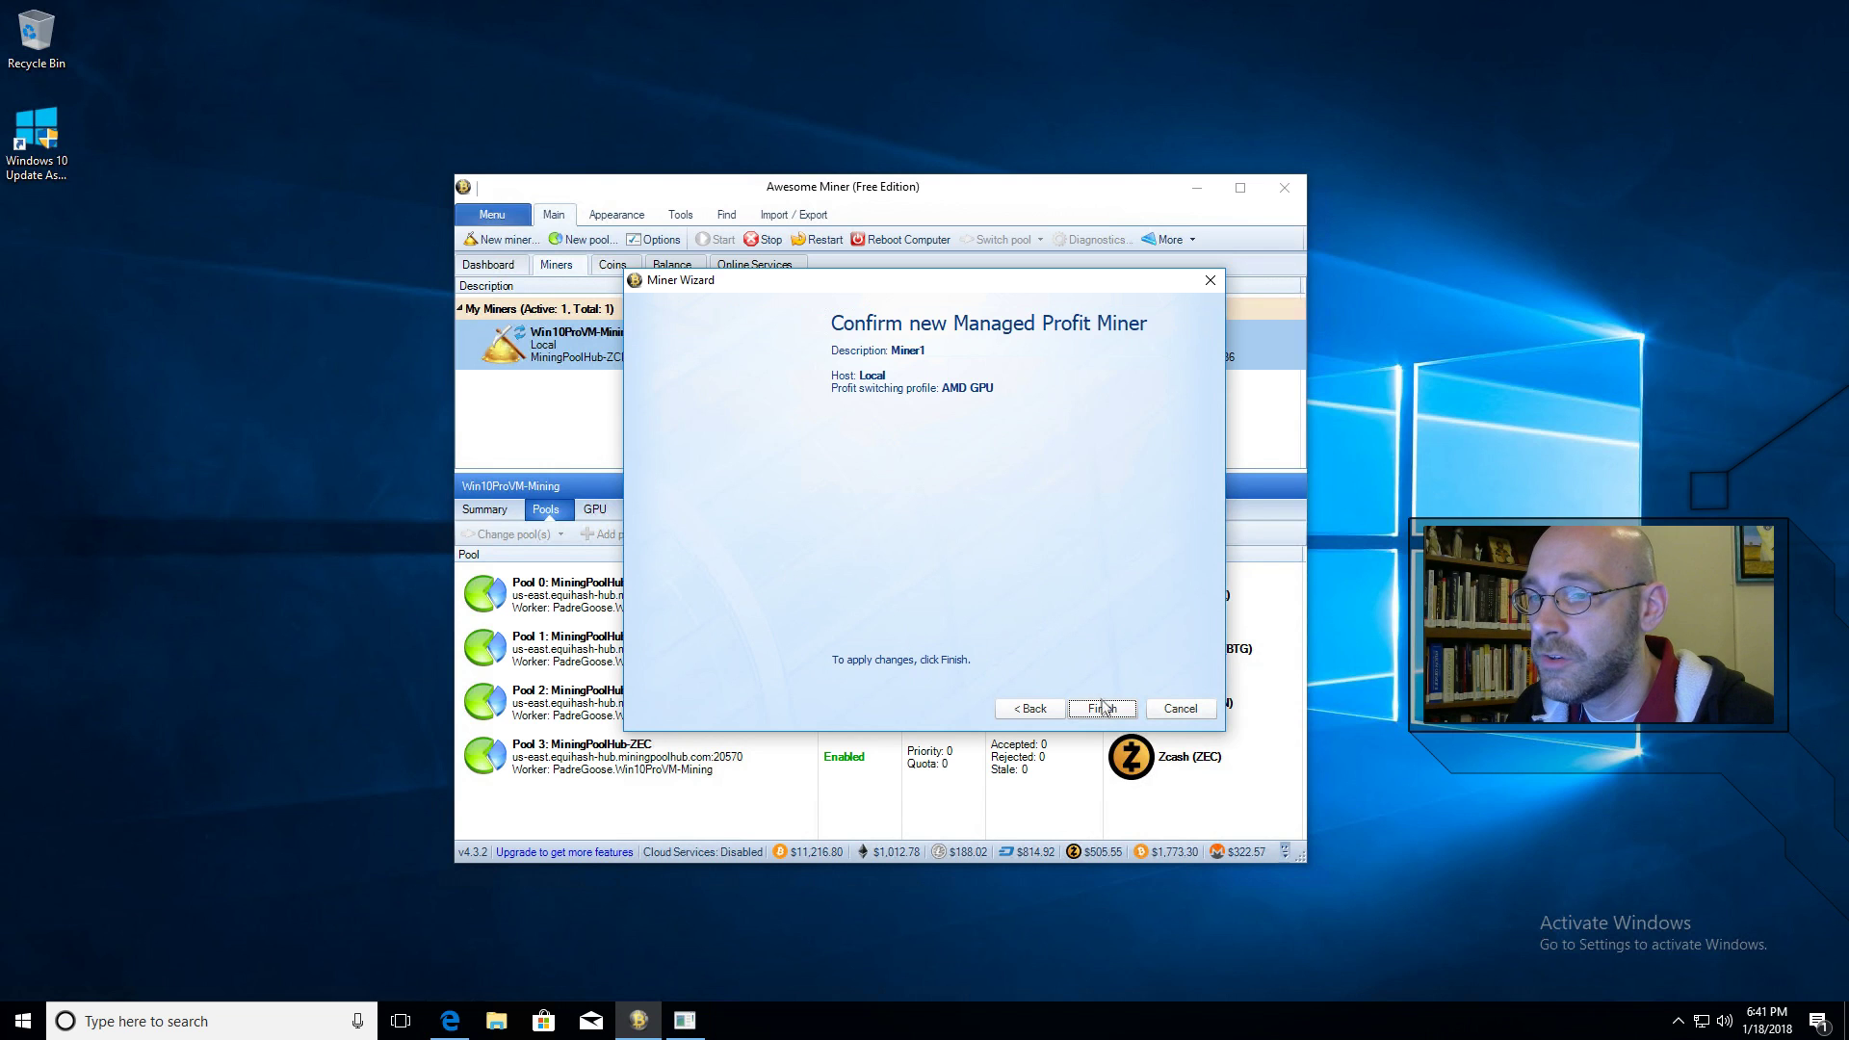
{"action": "left_click", "coordinate": [1102, 708]}
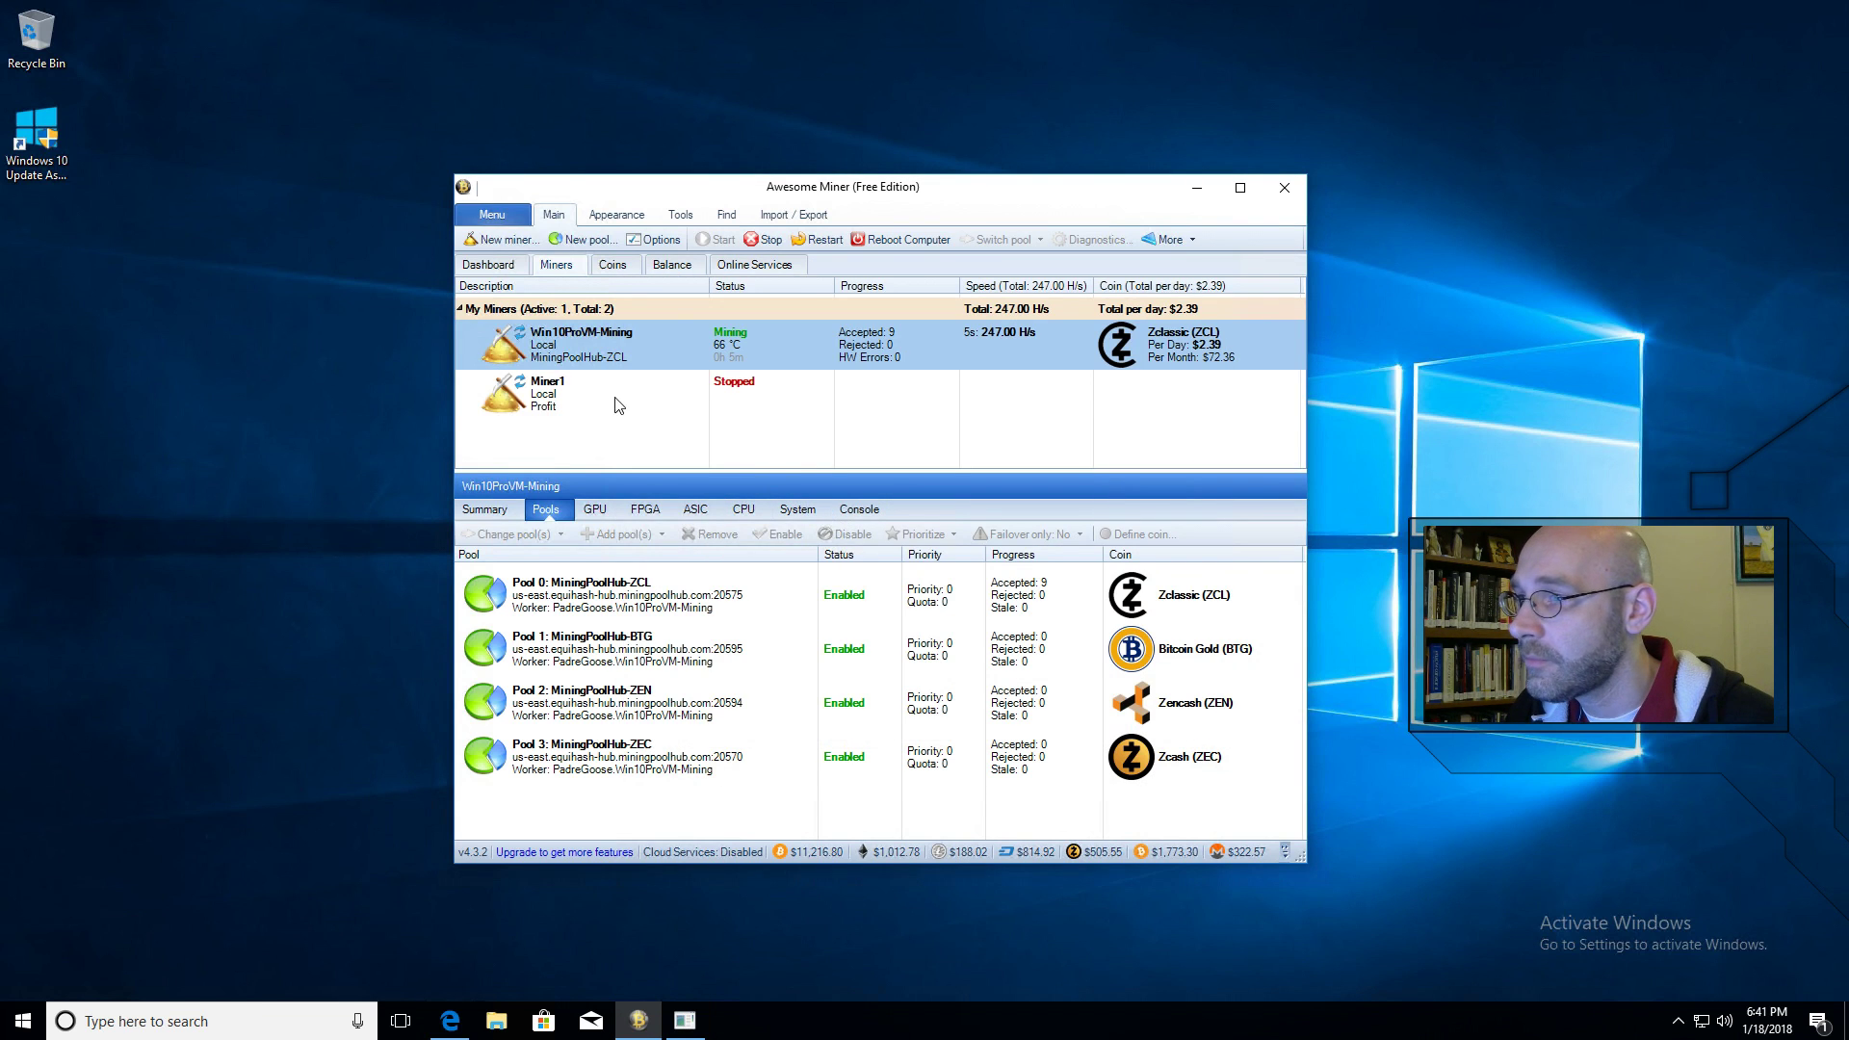
Start a new Miner1 pool described BitcoinGold-MPH with its server URL beginning ssl://.
{"action": "left_click", "coordinate": [643, 394]}
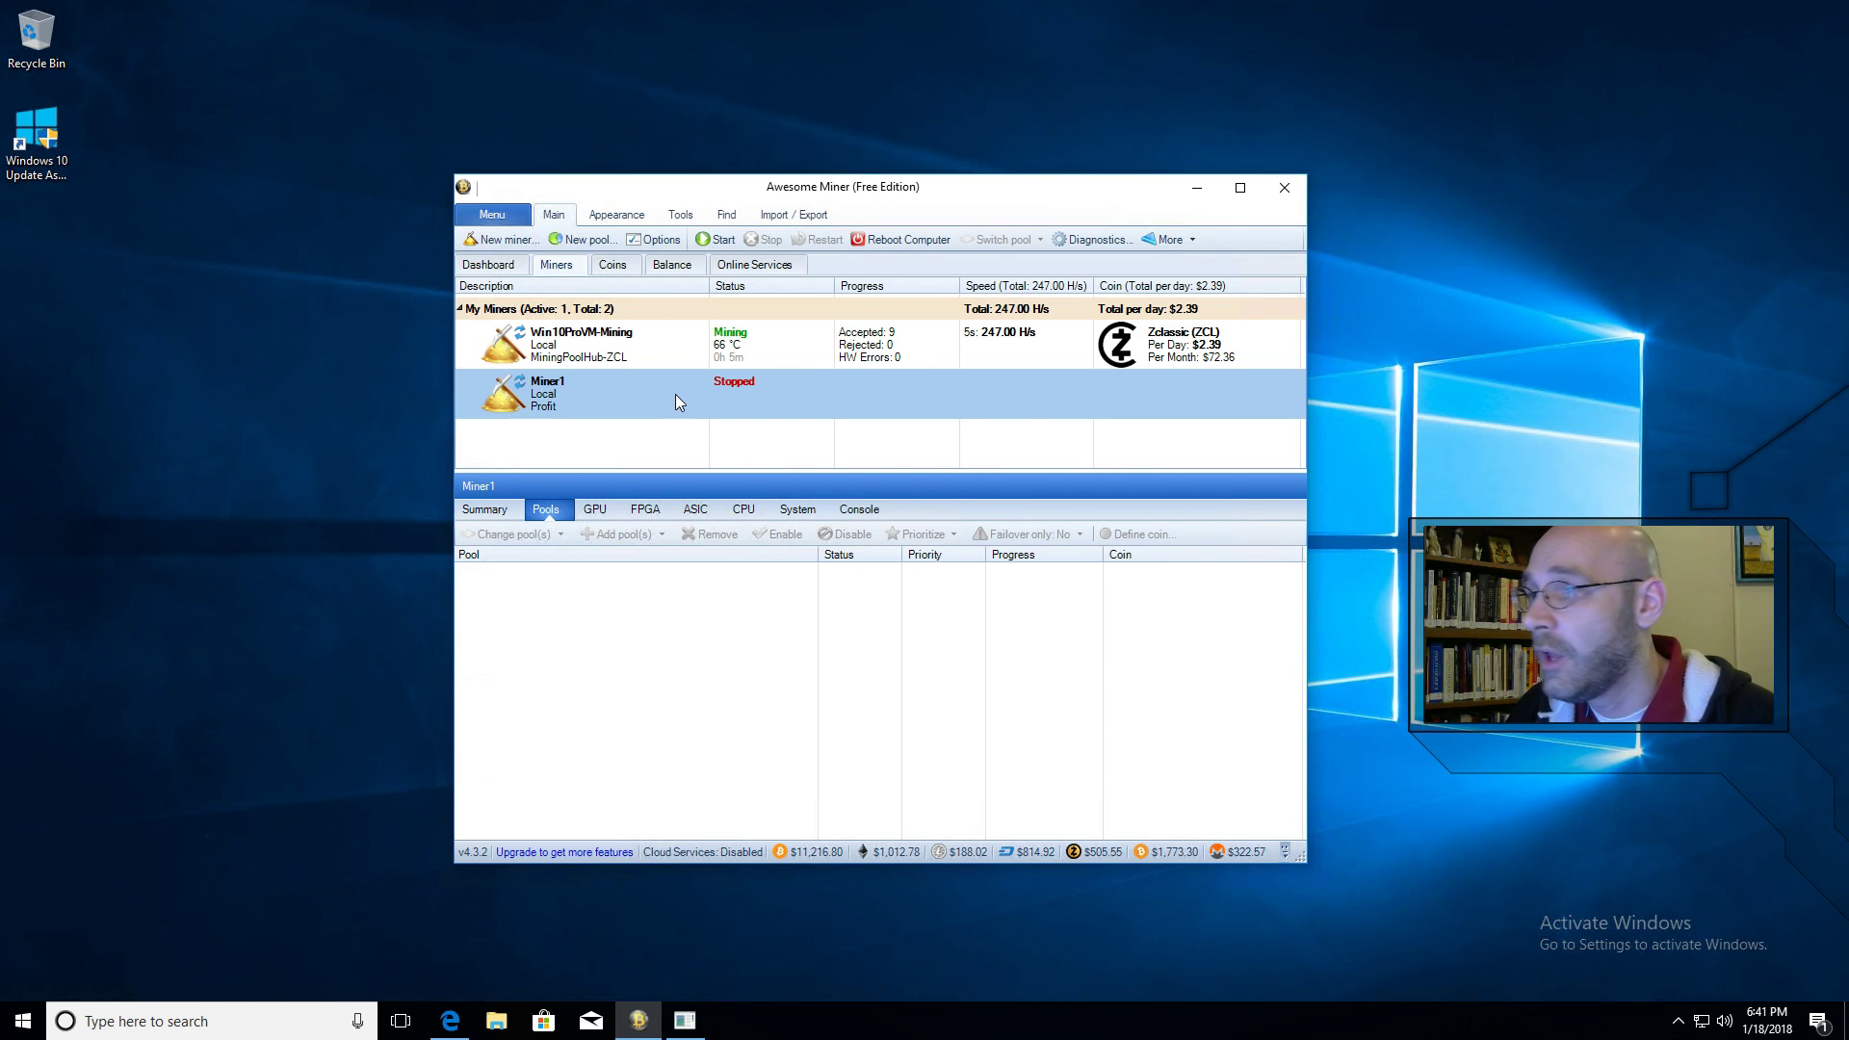
{"action": "left_click", "coordinate": [589, 241]}
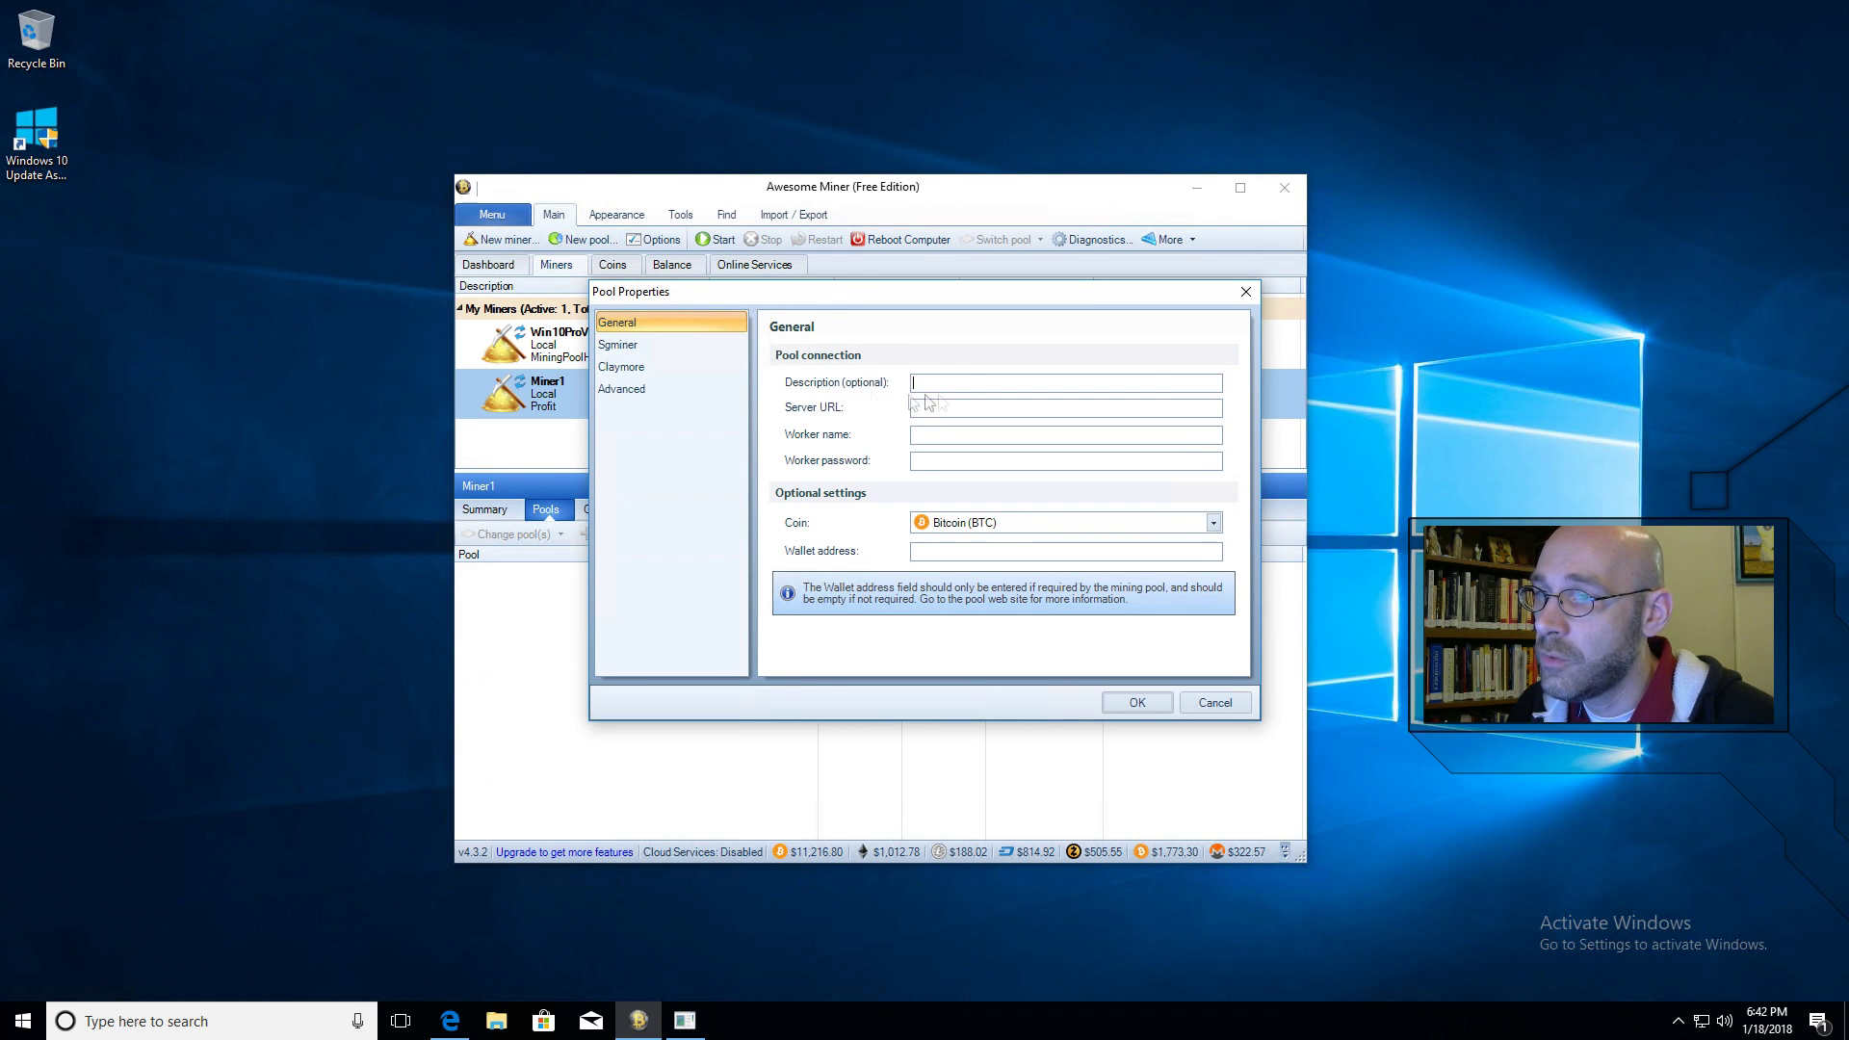
{"action": "type", "text": "B"}
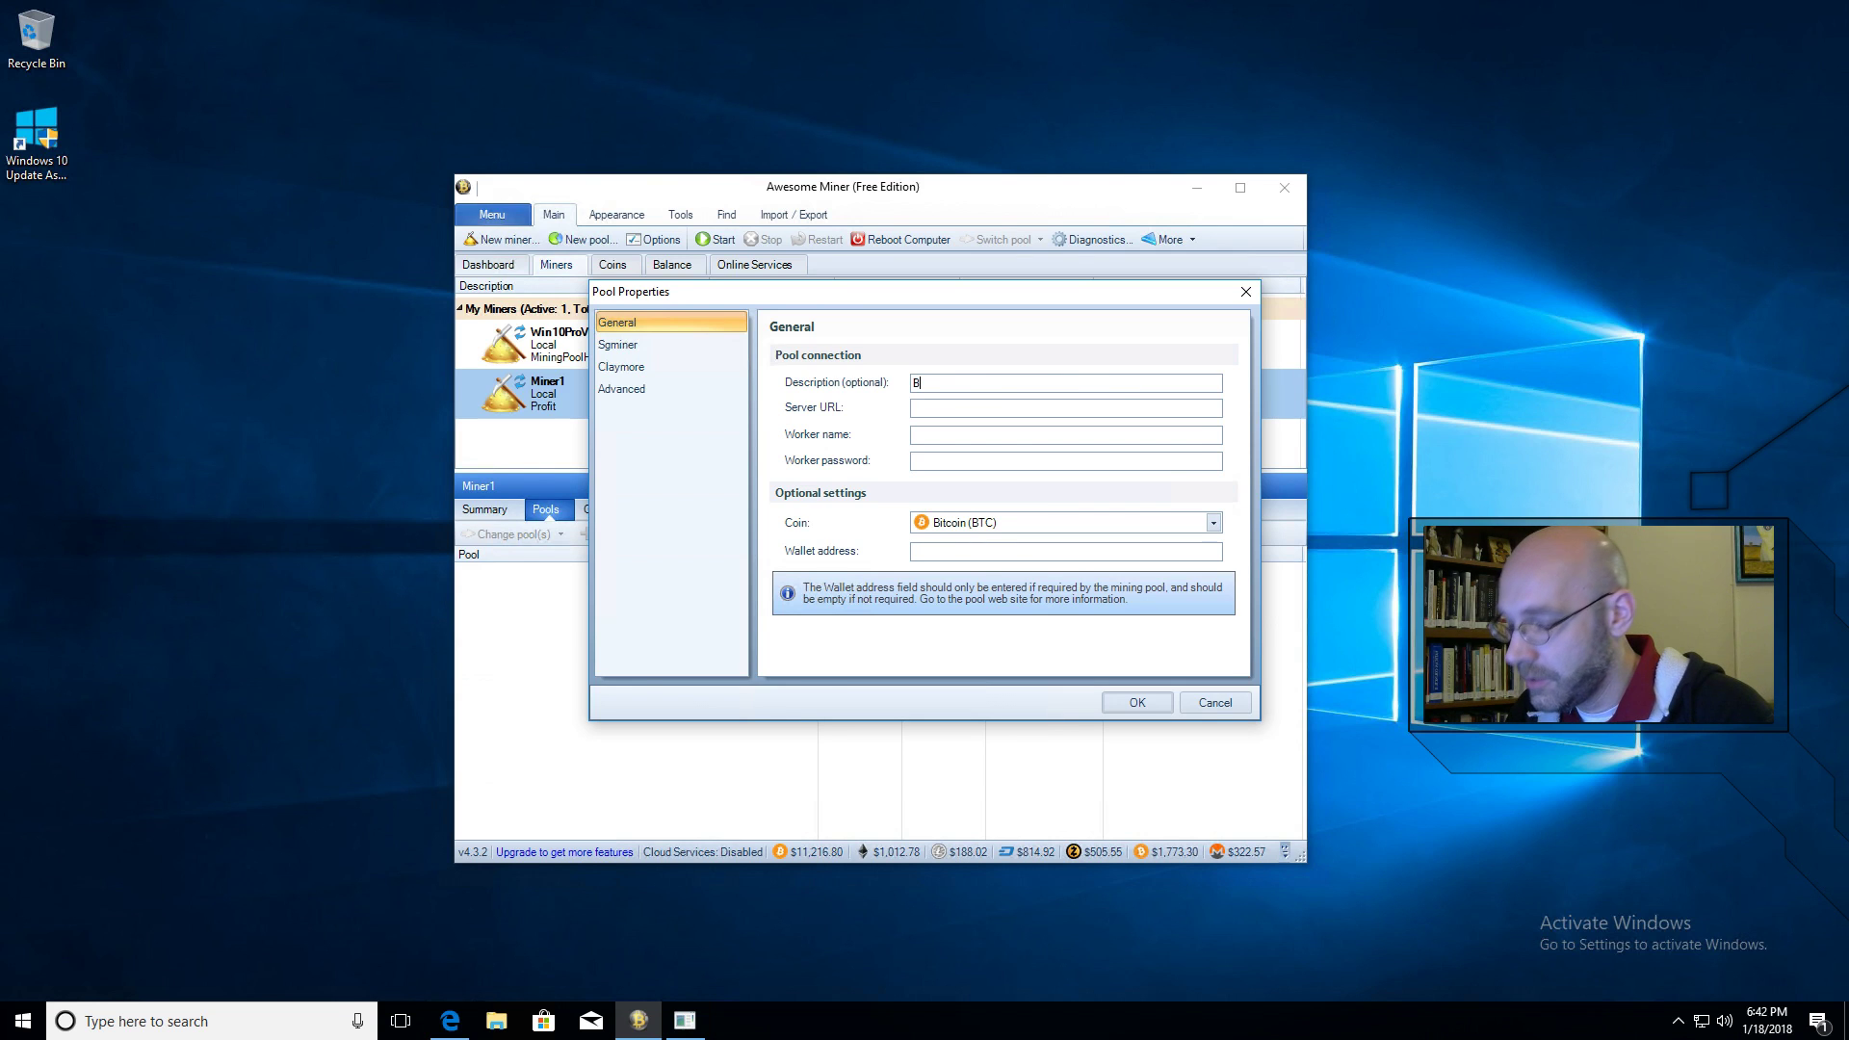
{"action": "type", "text": "itcoinGol"}
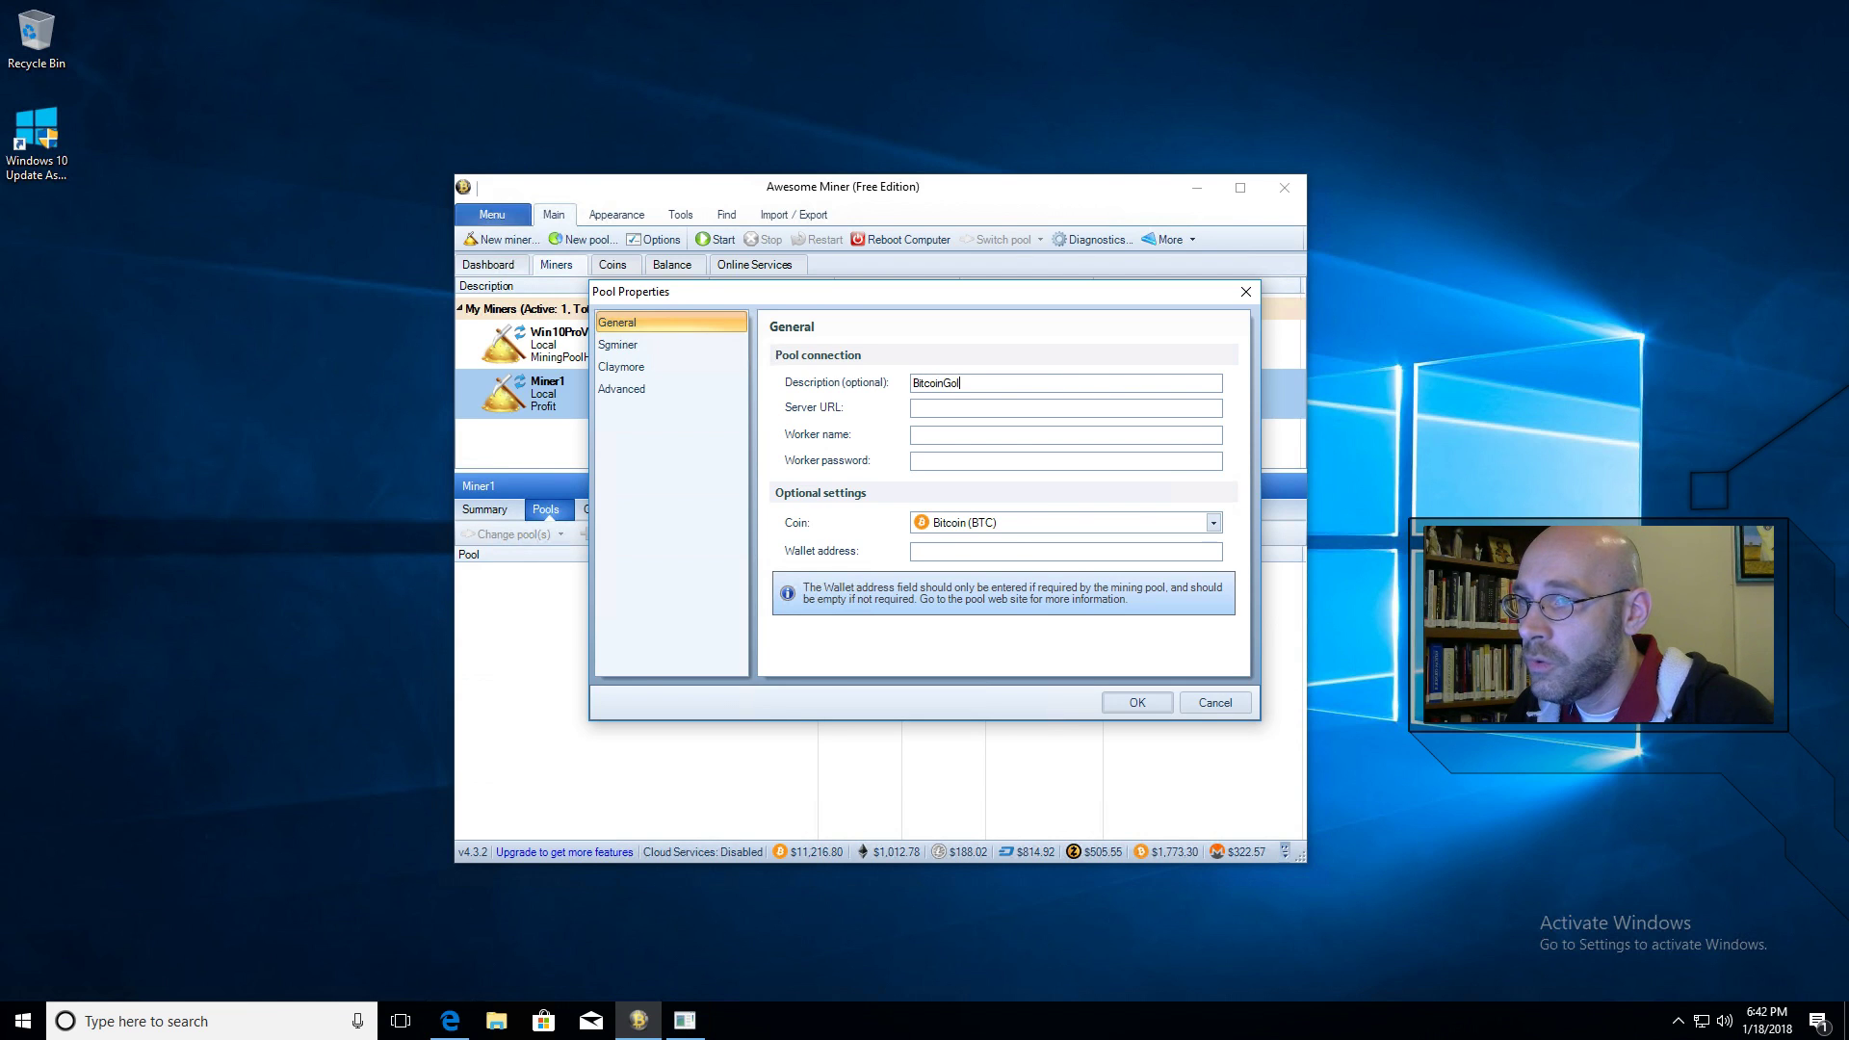
{"action": "type", "text": "d-MPH"}
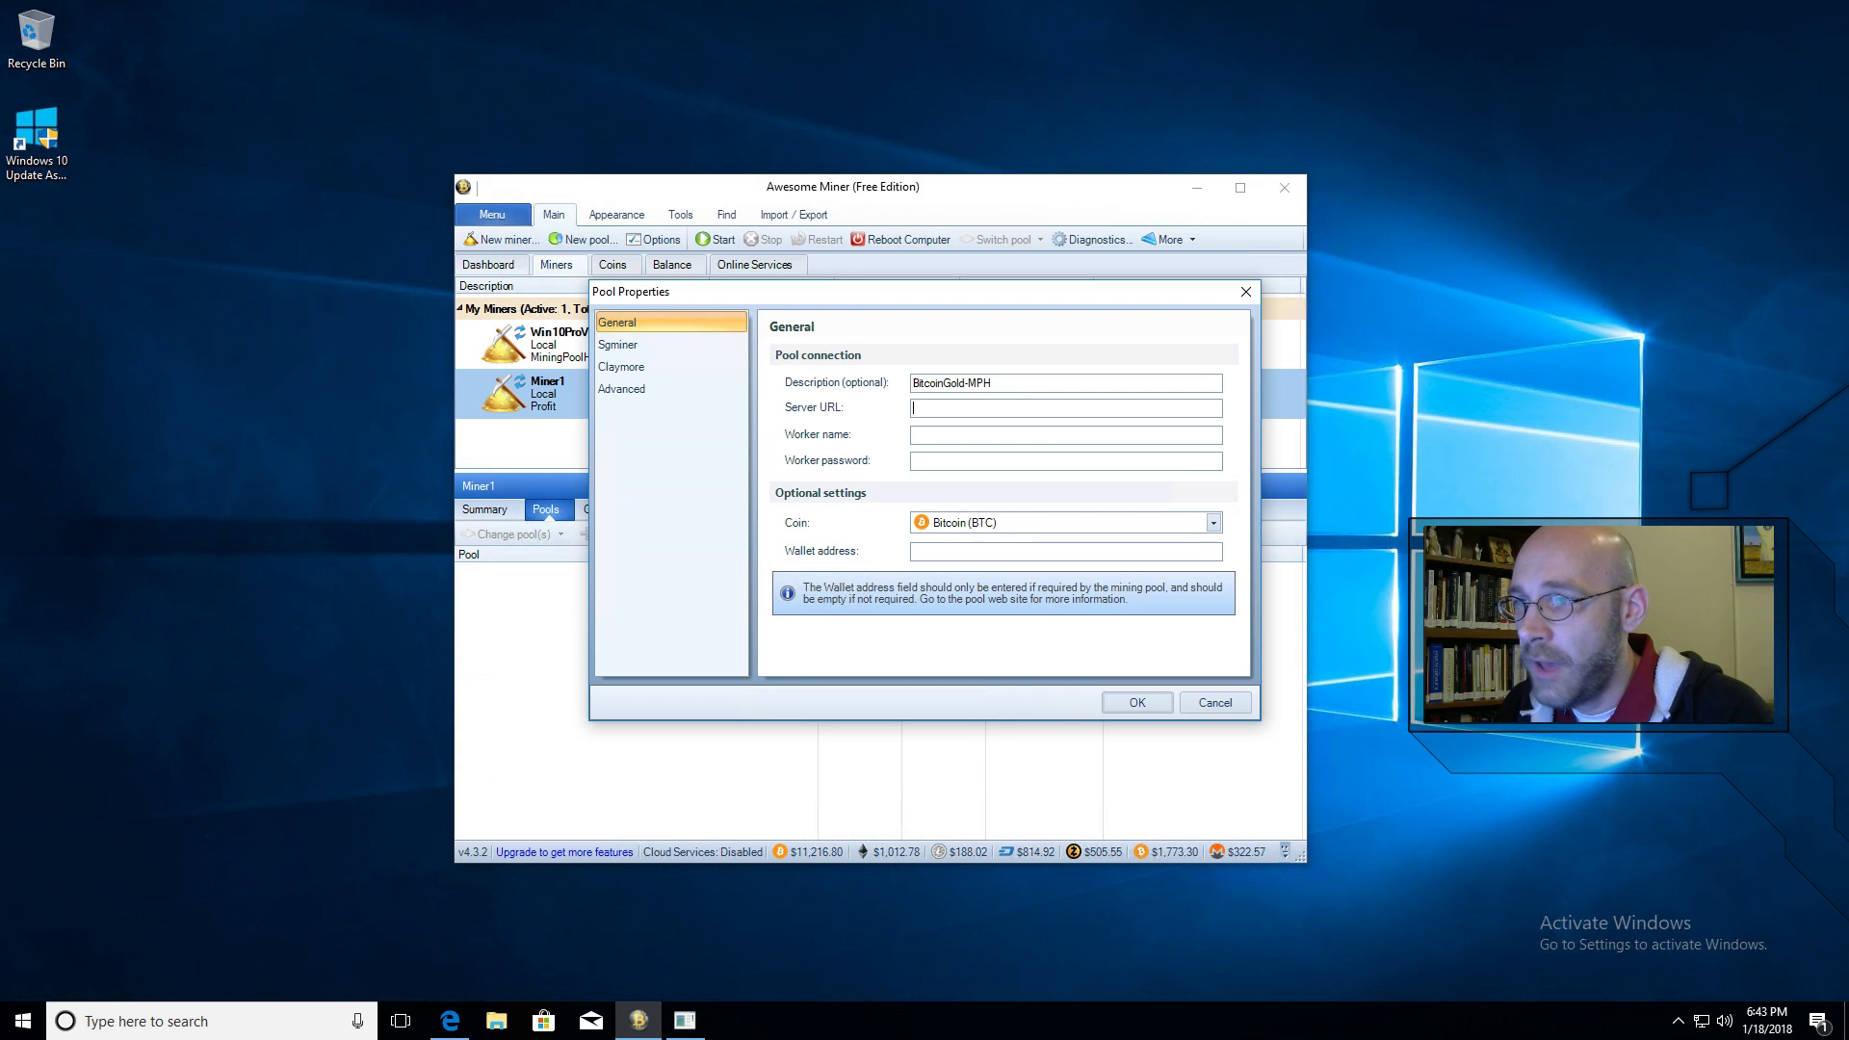
{"action": "type", "text": "ssl://"}
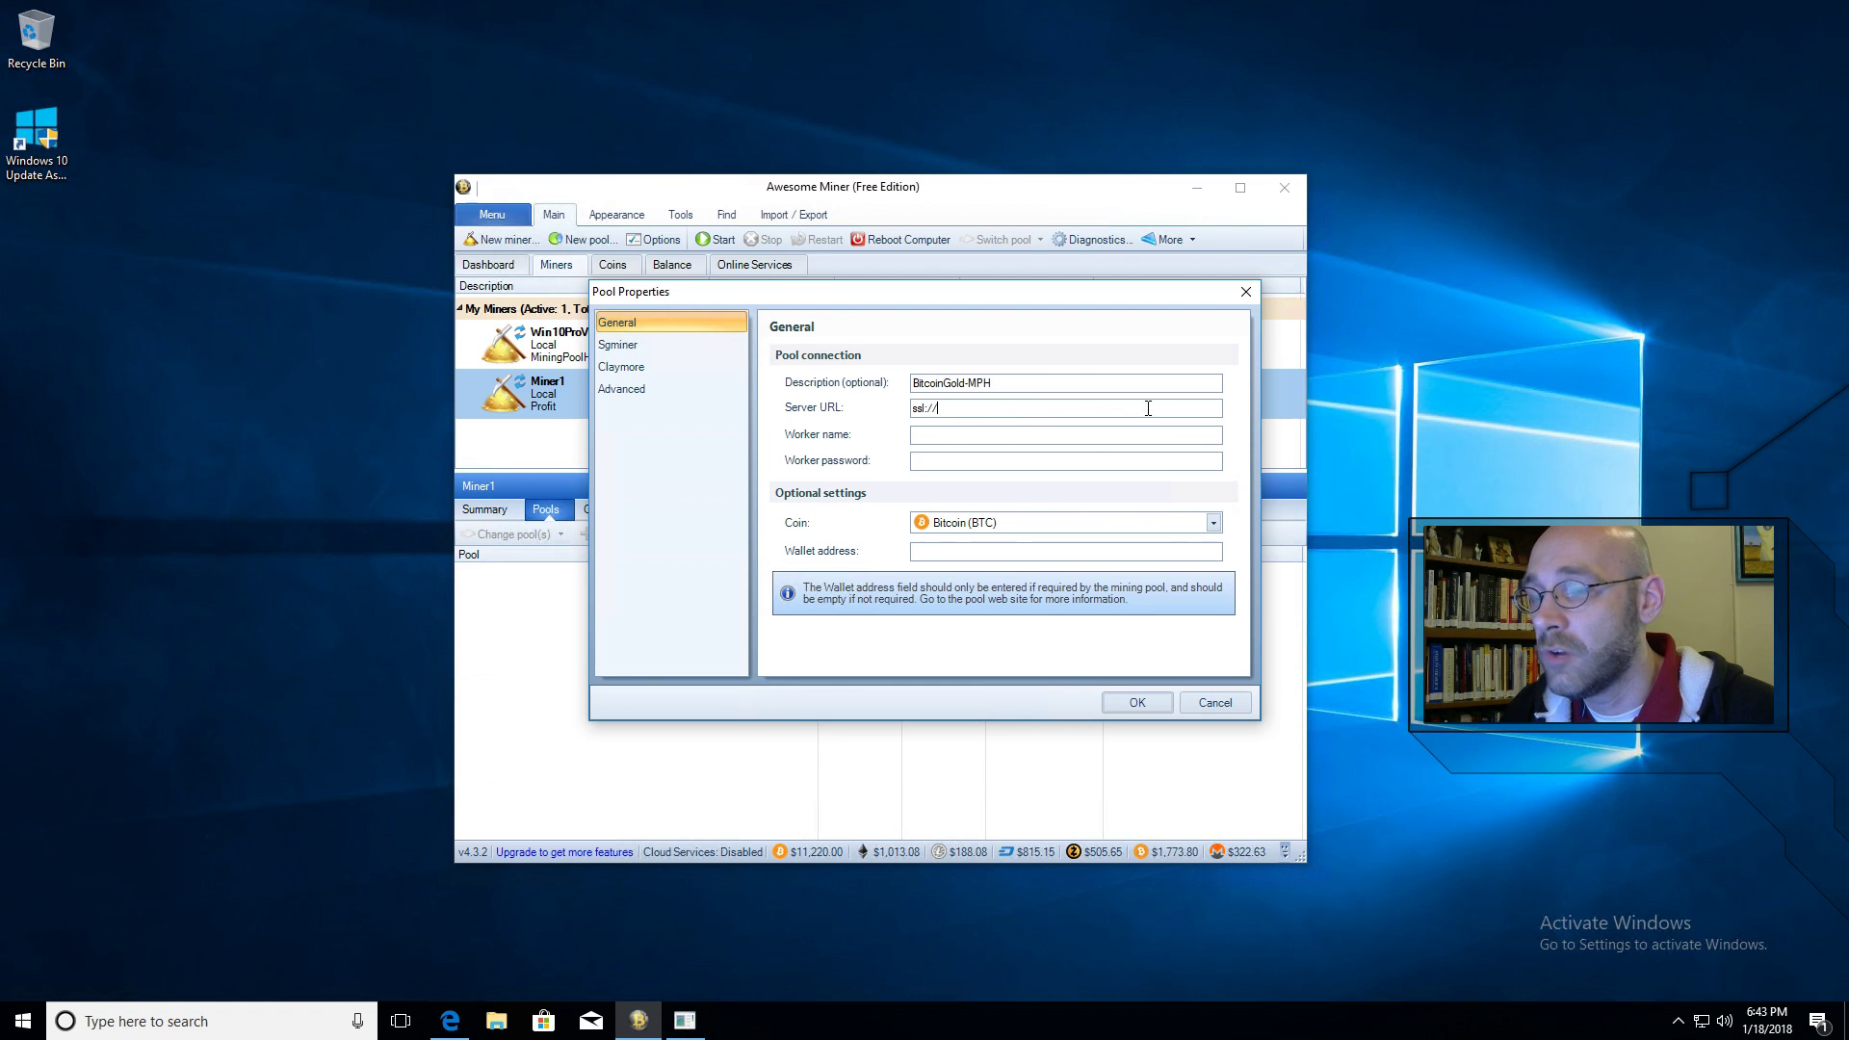
{"action": "left_click", "coordinate": [450, 1018]}
Copy the U.S. server address from Mining Pool Hub's Bitcoin Gold pool page.
{"action": "scroll", "coordinate": [425, 697], "scroll_direction": "up", "scroll_amount": 3}
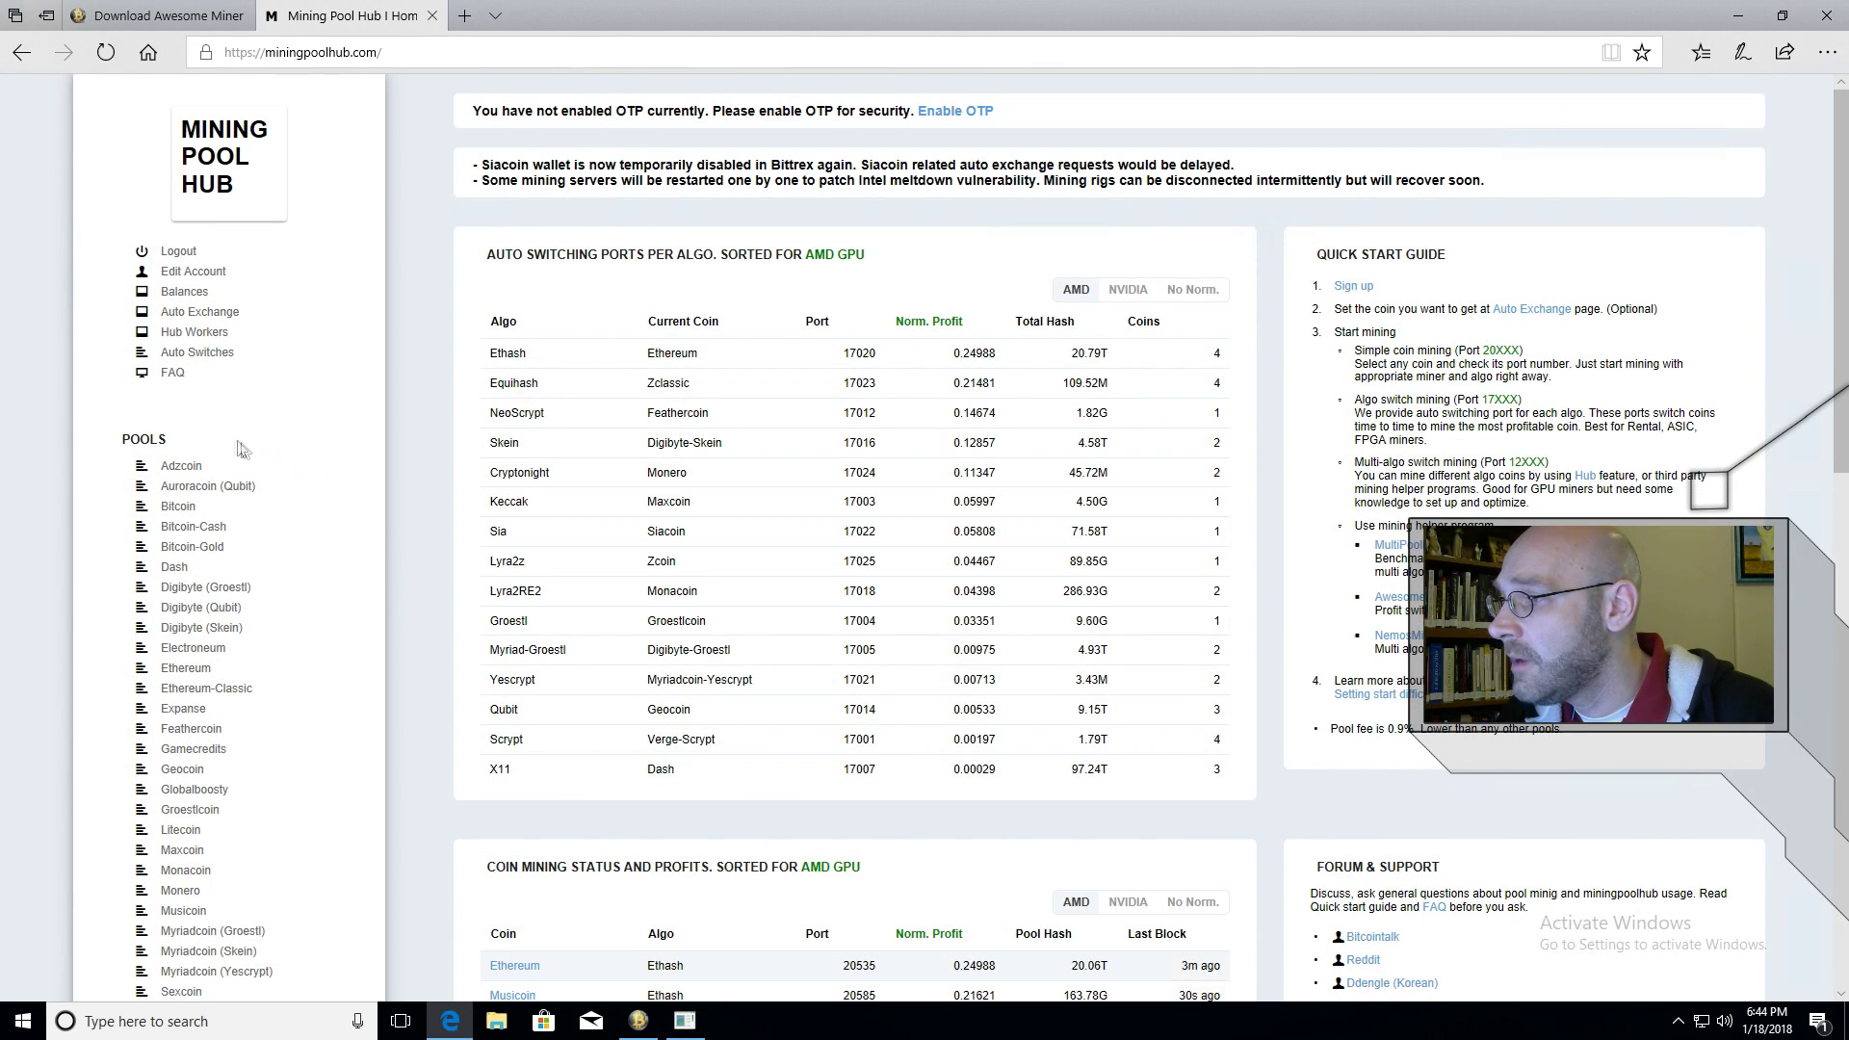
{"action": "left_click", "coordinate": [211, 551]}
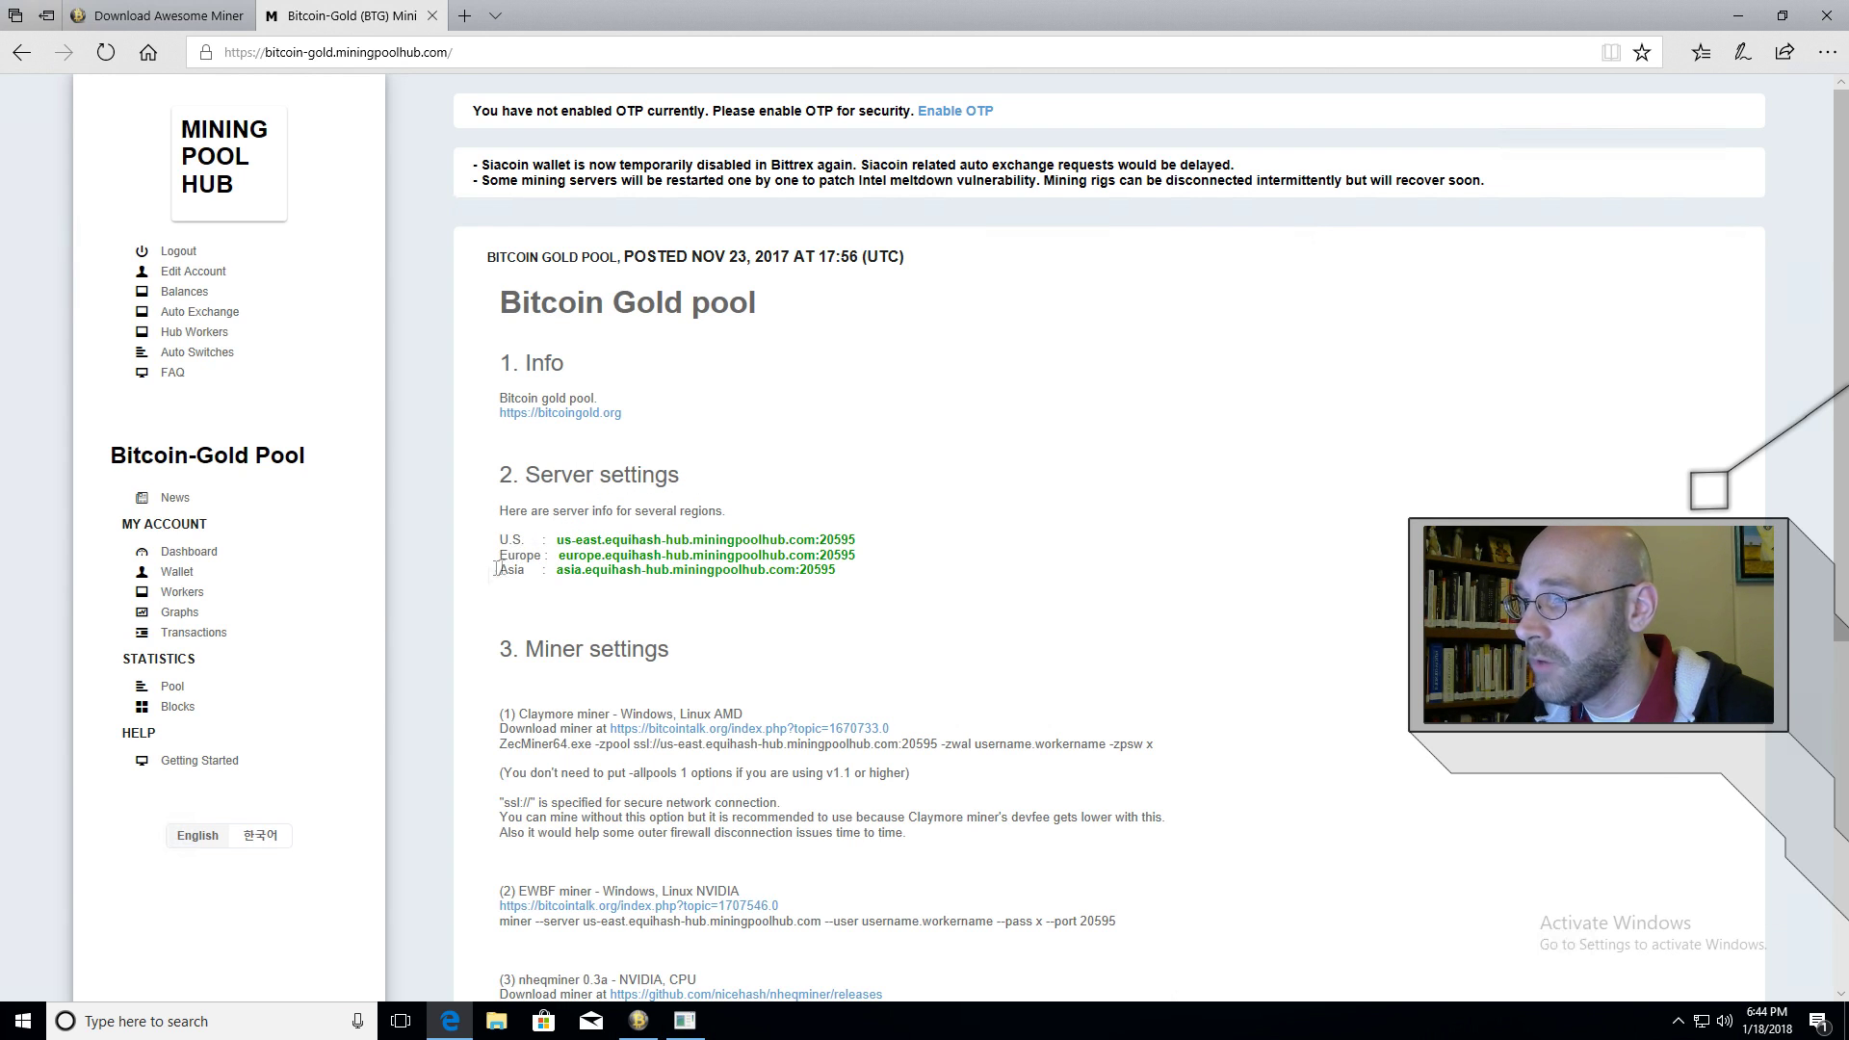
{"action": "left_click_drag", "start_coordinate": [556, 540], "coordinate": [856, 540]}
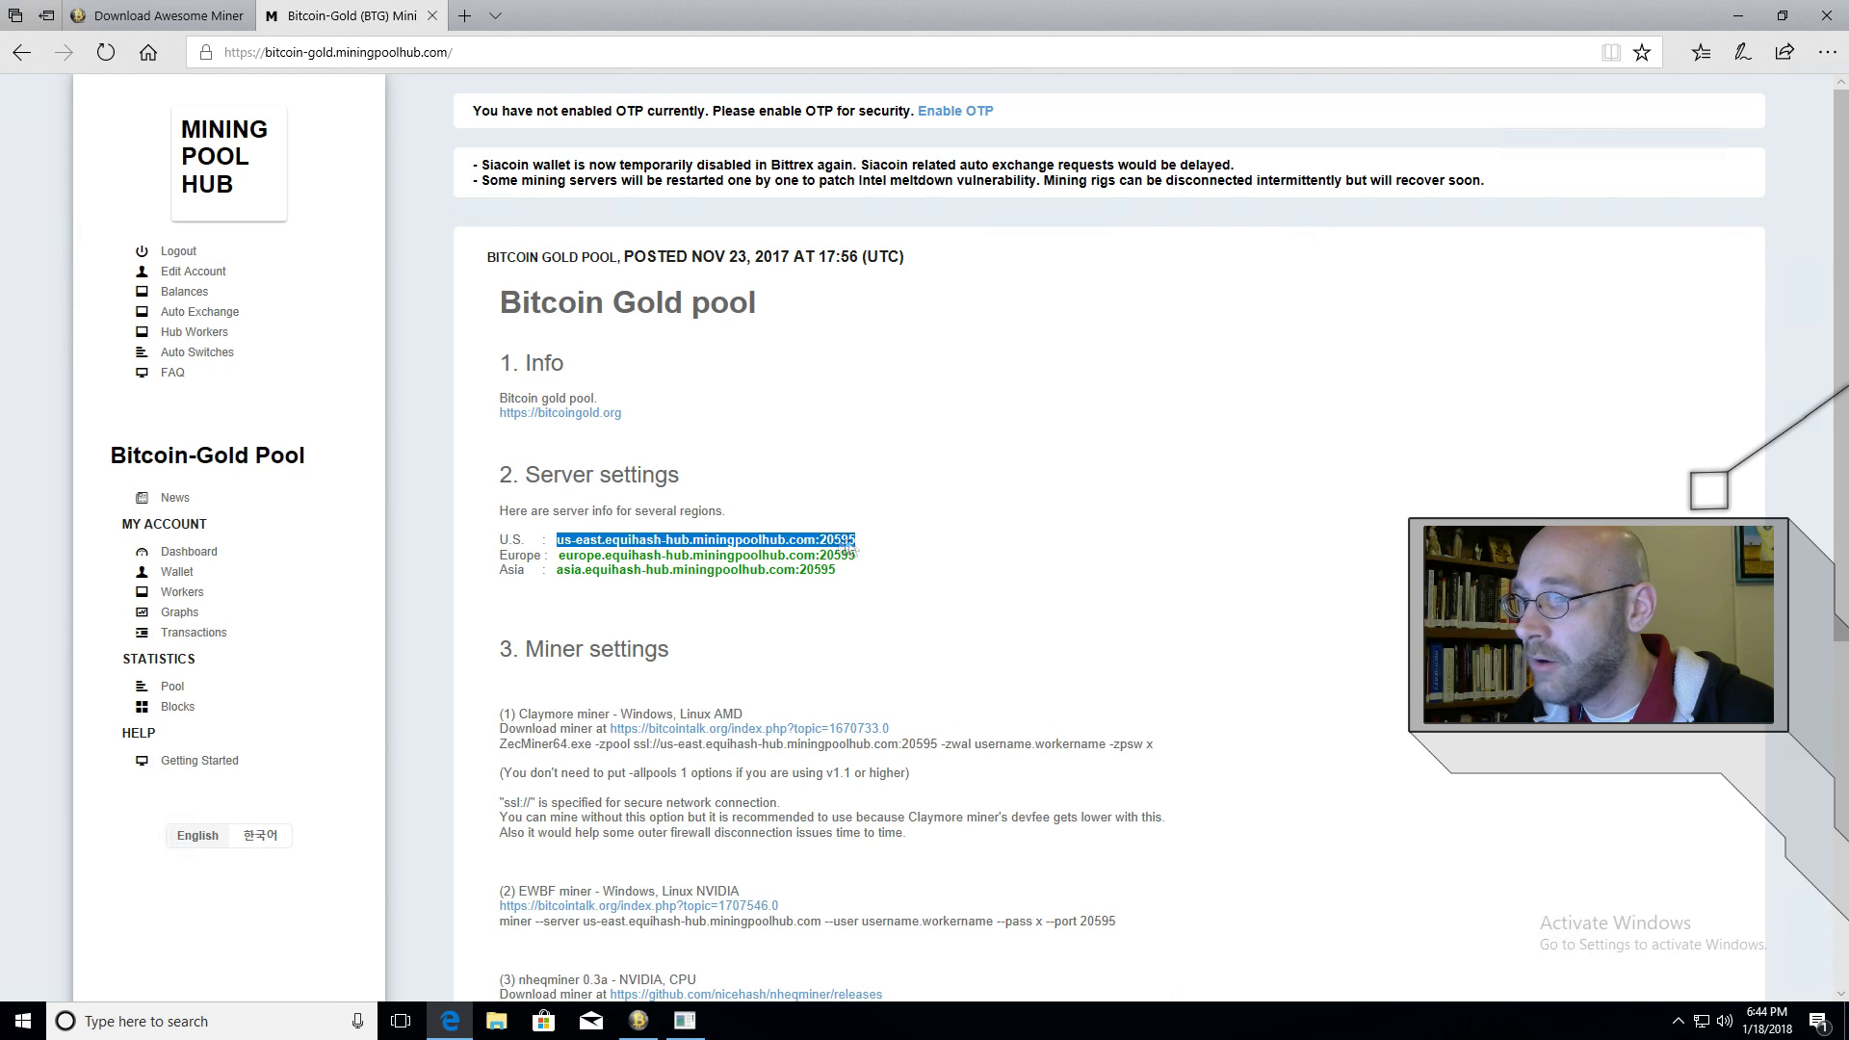
{"action": "right_click", "coordinate": [850, 543]}
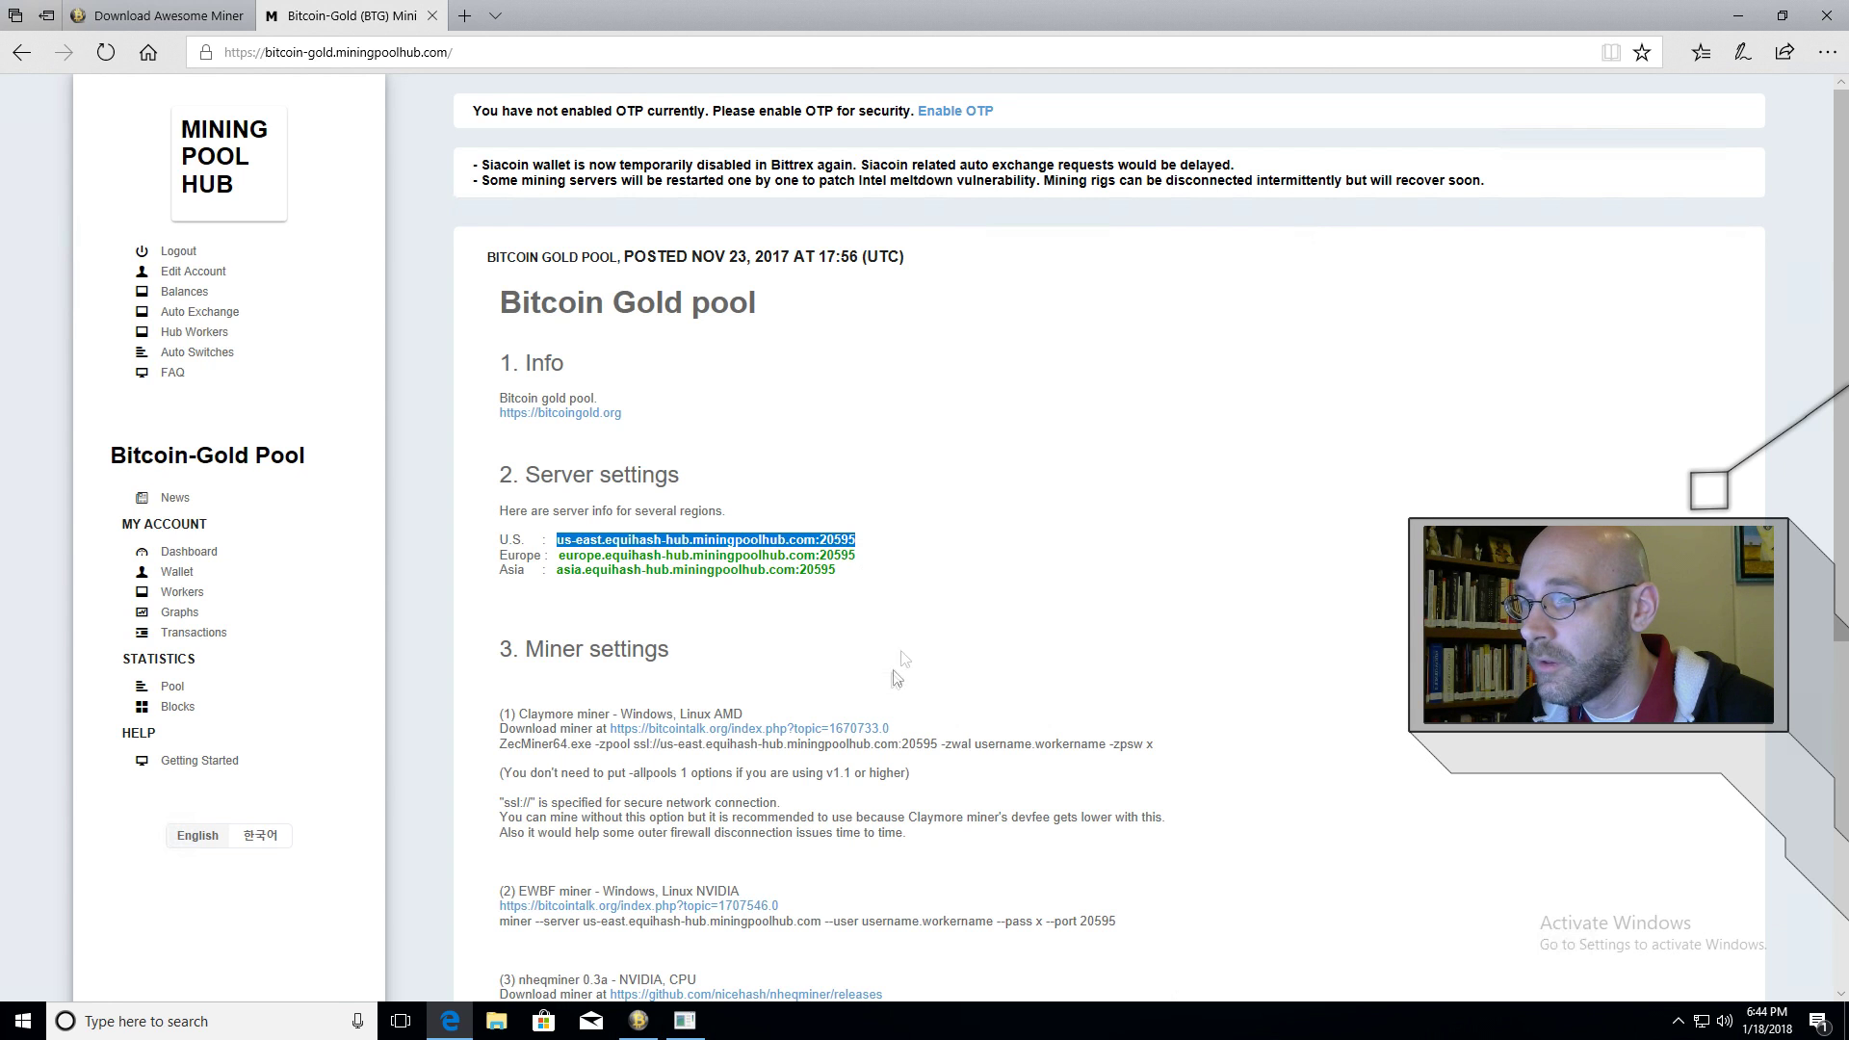
{"action": "left_click", "coordinate": [638, 1020]}
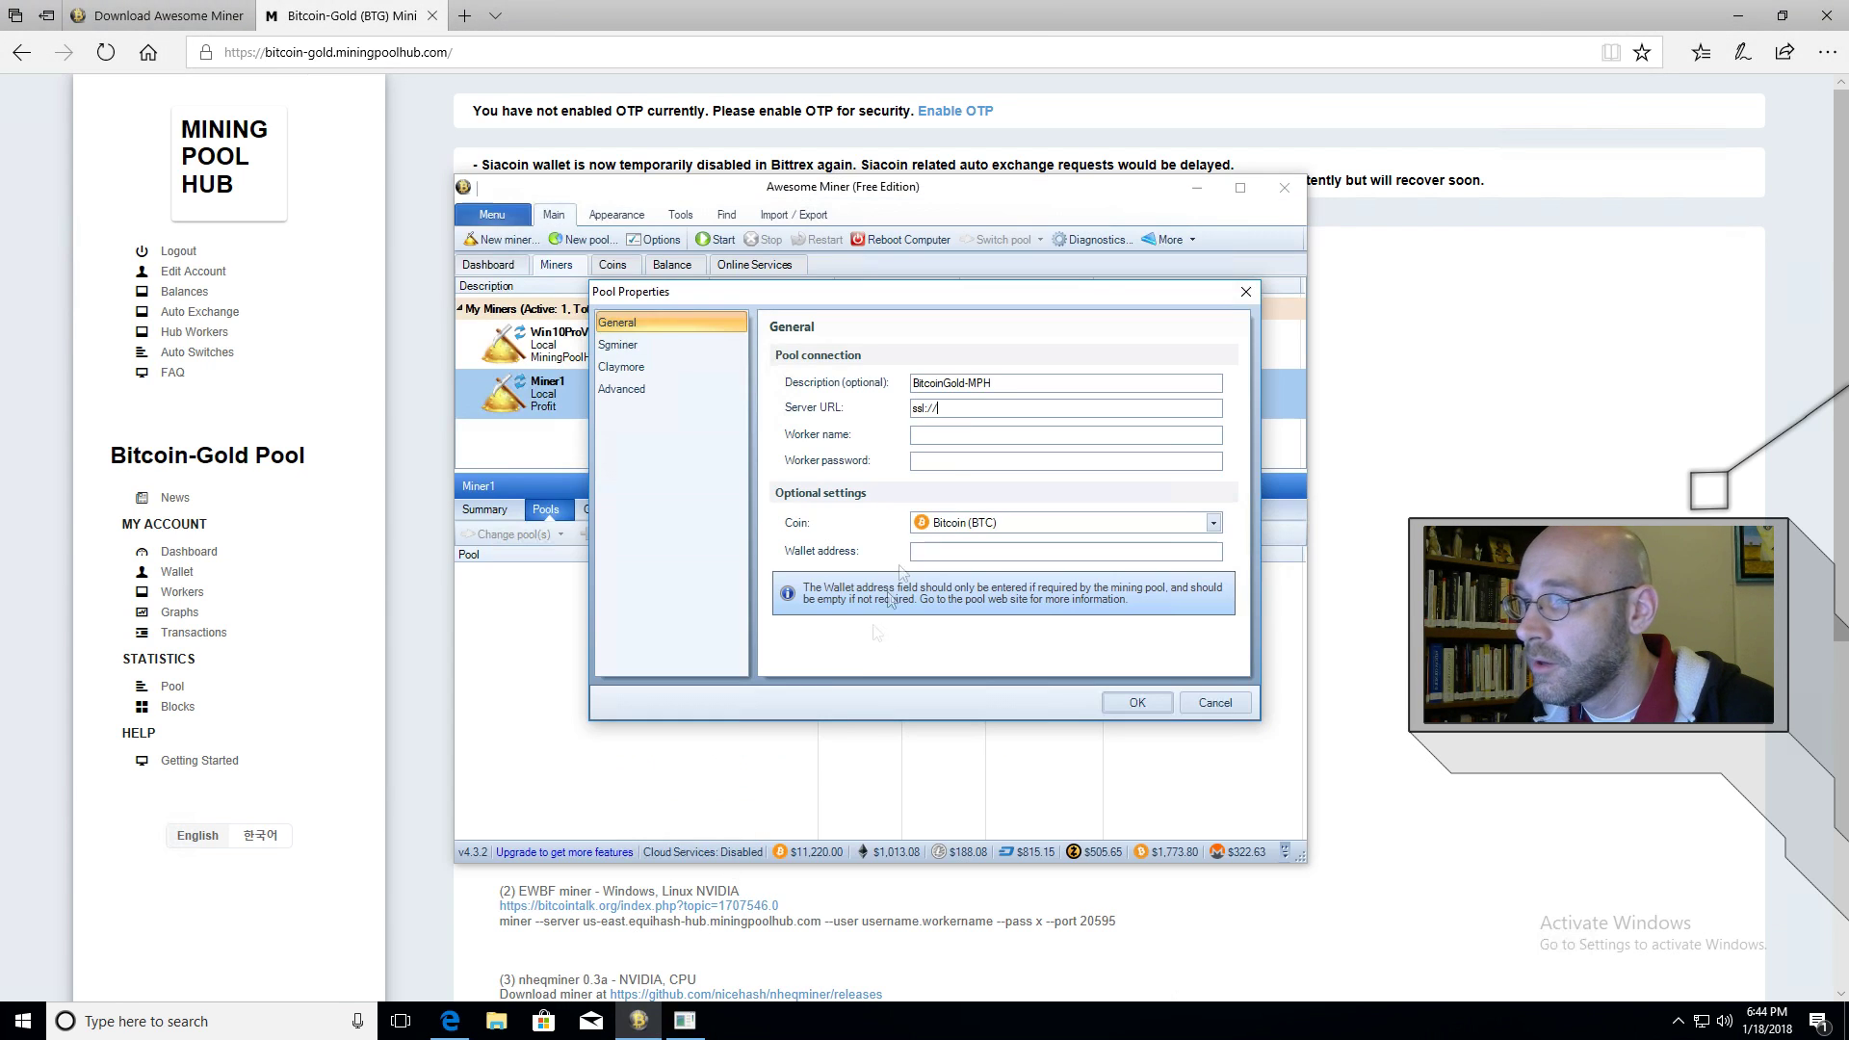
Paste the U.S. server address after ssl:// and correct the worker name.
{"action": "right_click", "coordinate": [975, 411]}
{"action": "left_click", "coordinate": [1011, 492]}
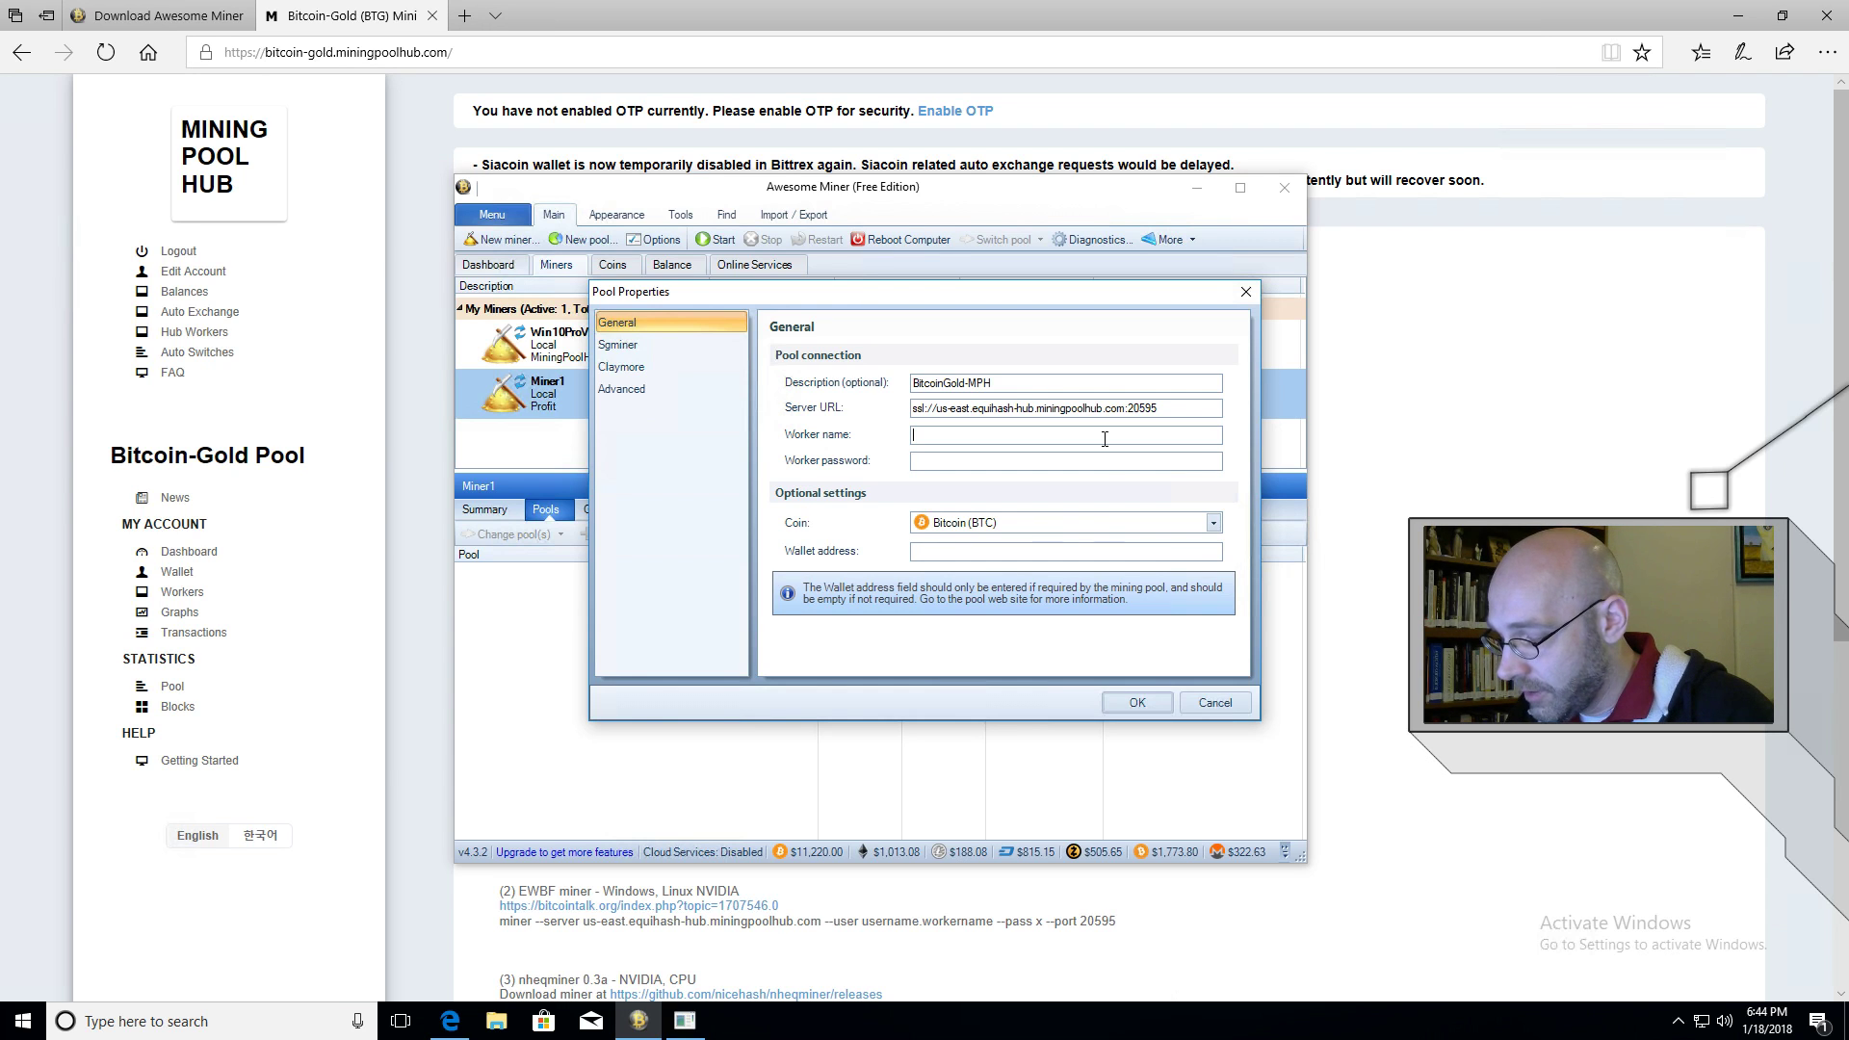
{"action": "type", "text": "eTE"}
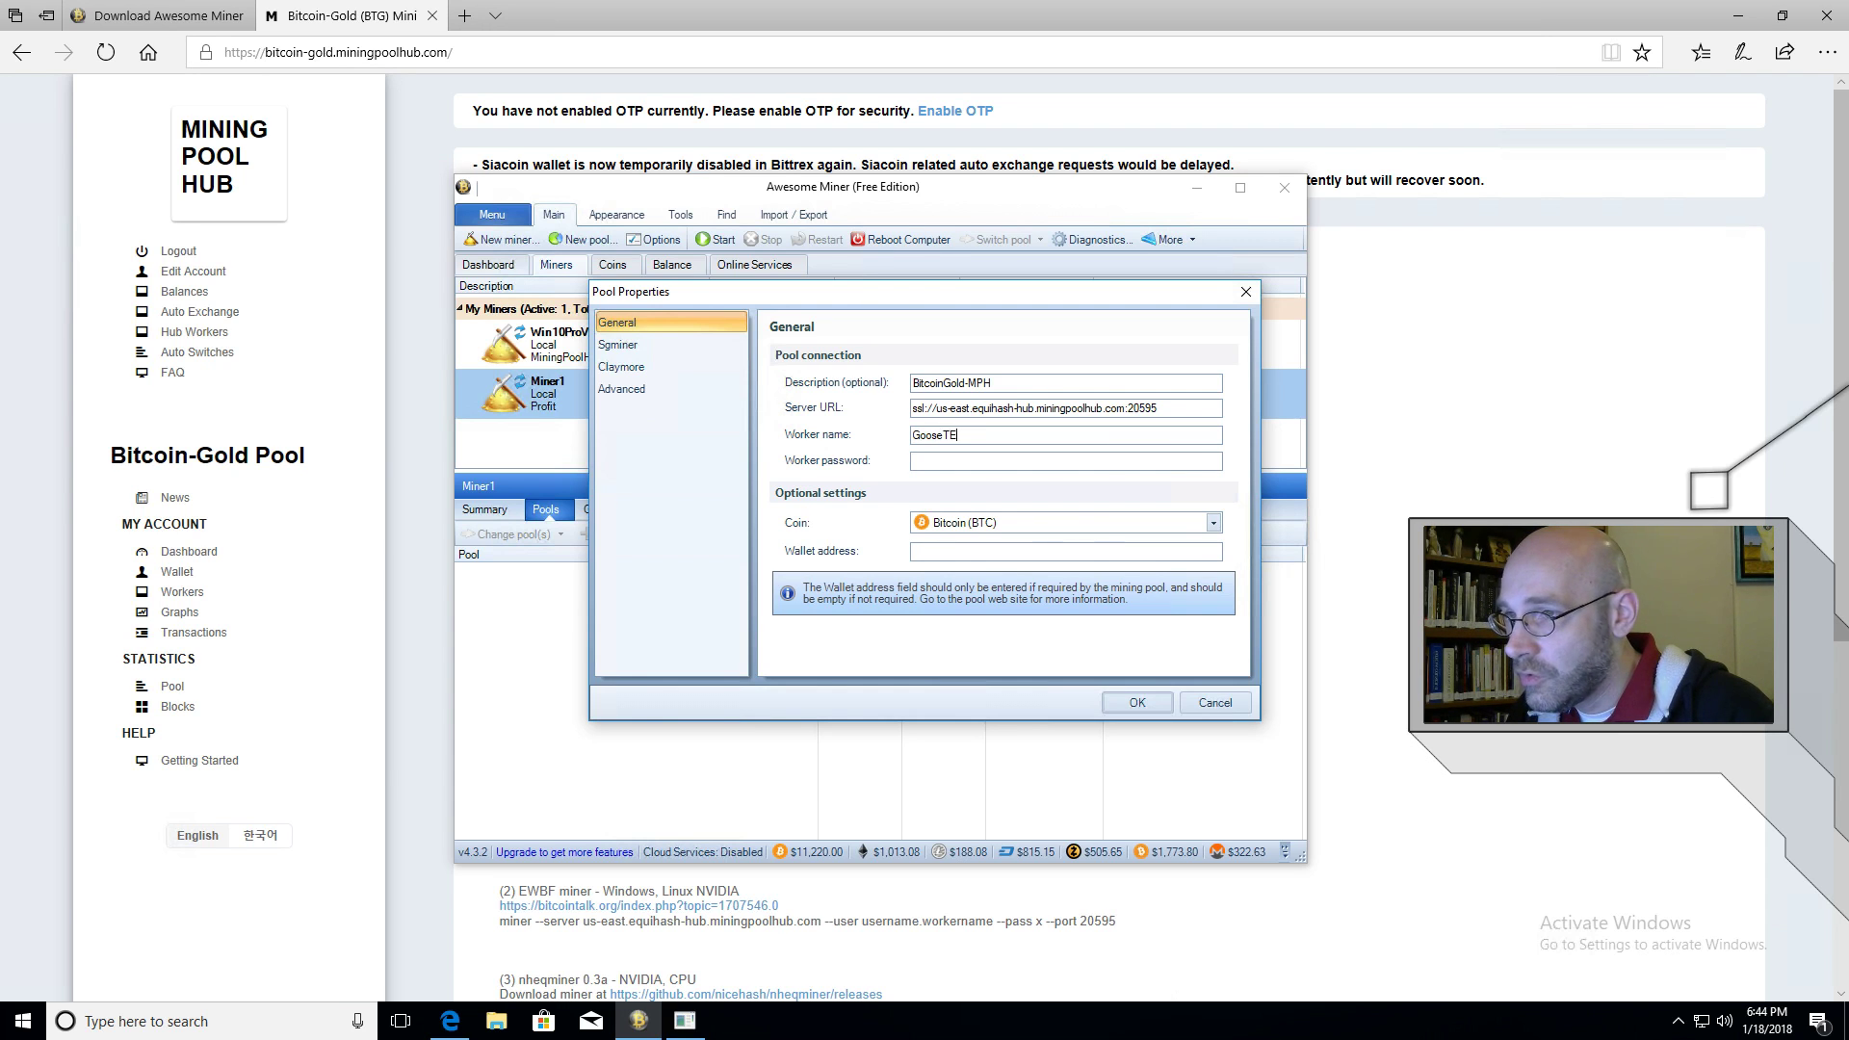
{"action": "key", "text": "BackSpace"}
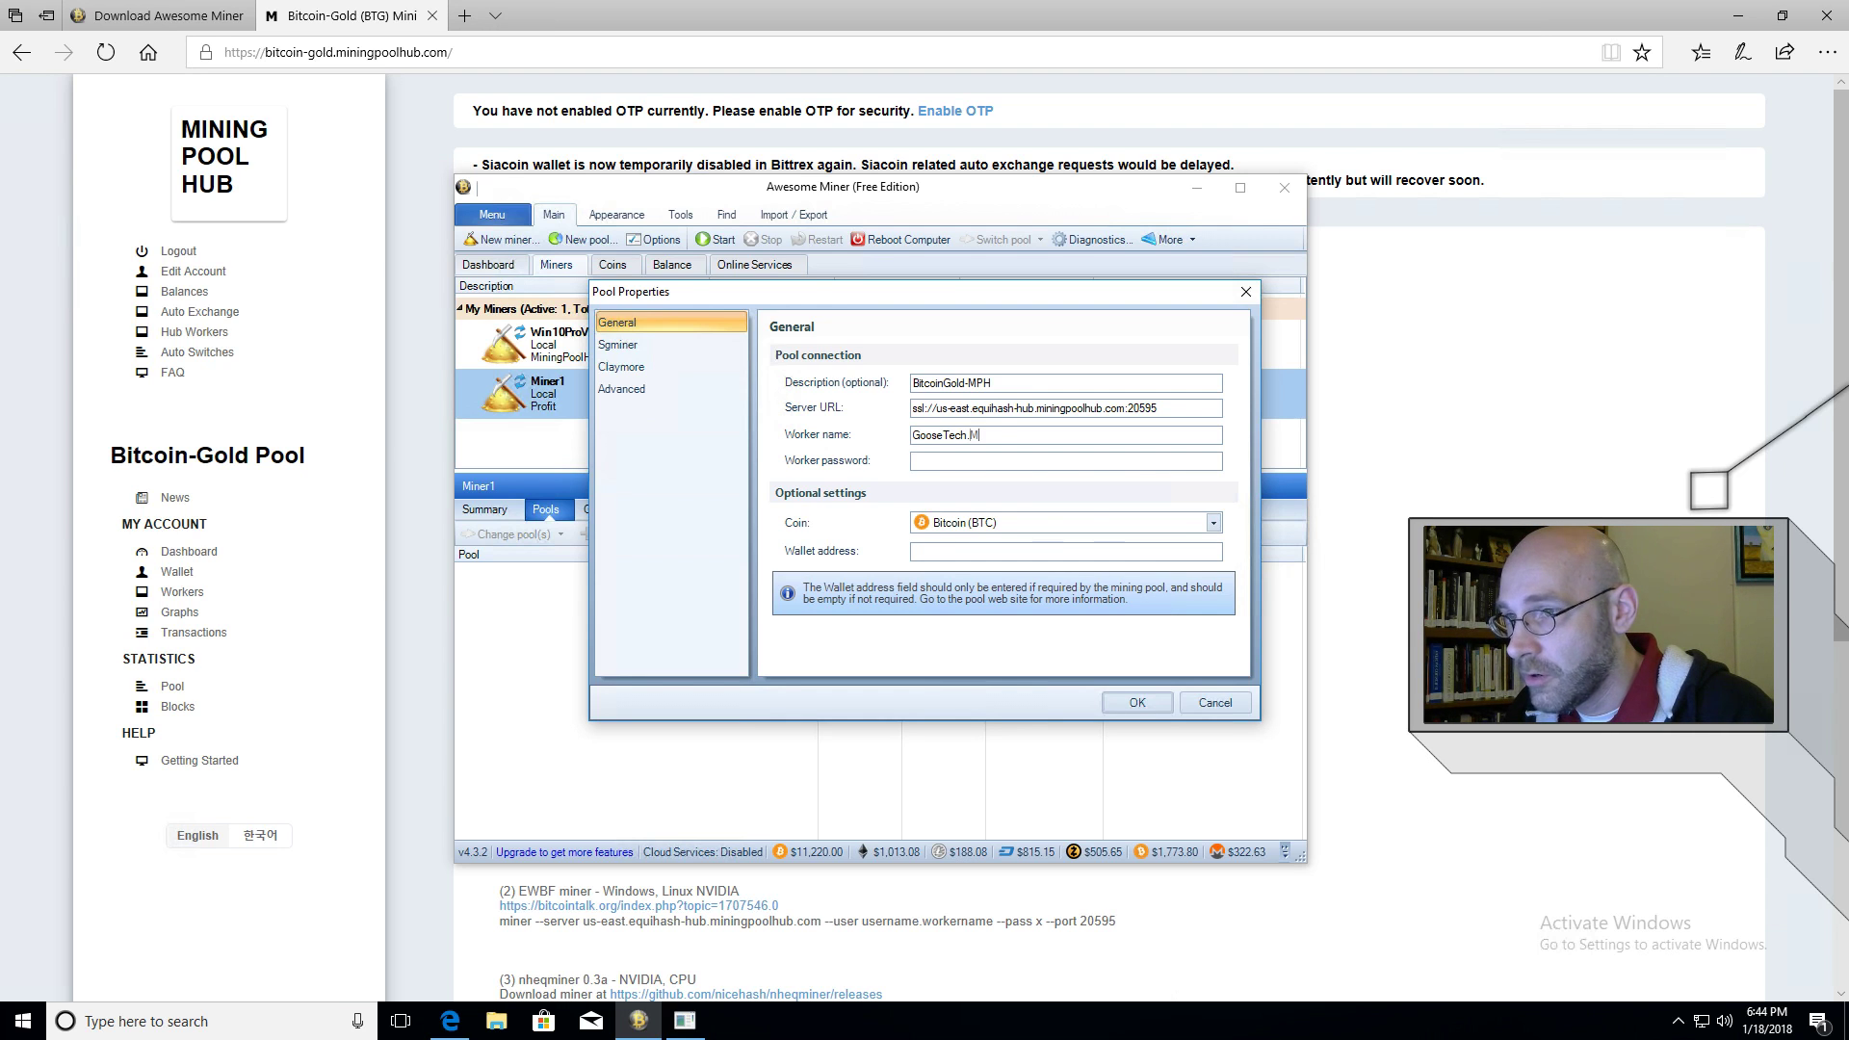
{"action": "type", "text": "iner1"}
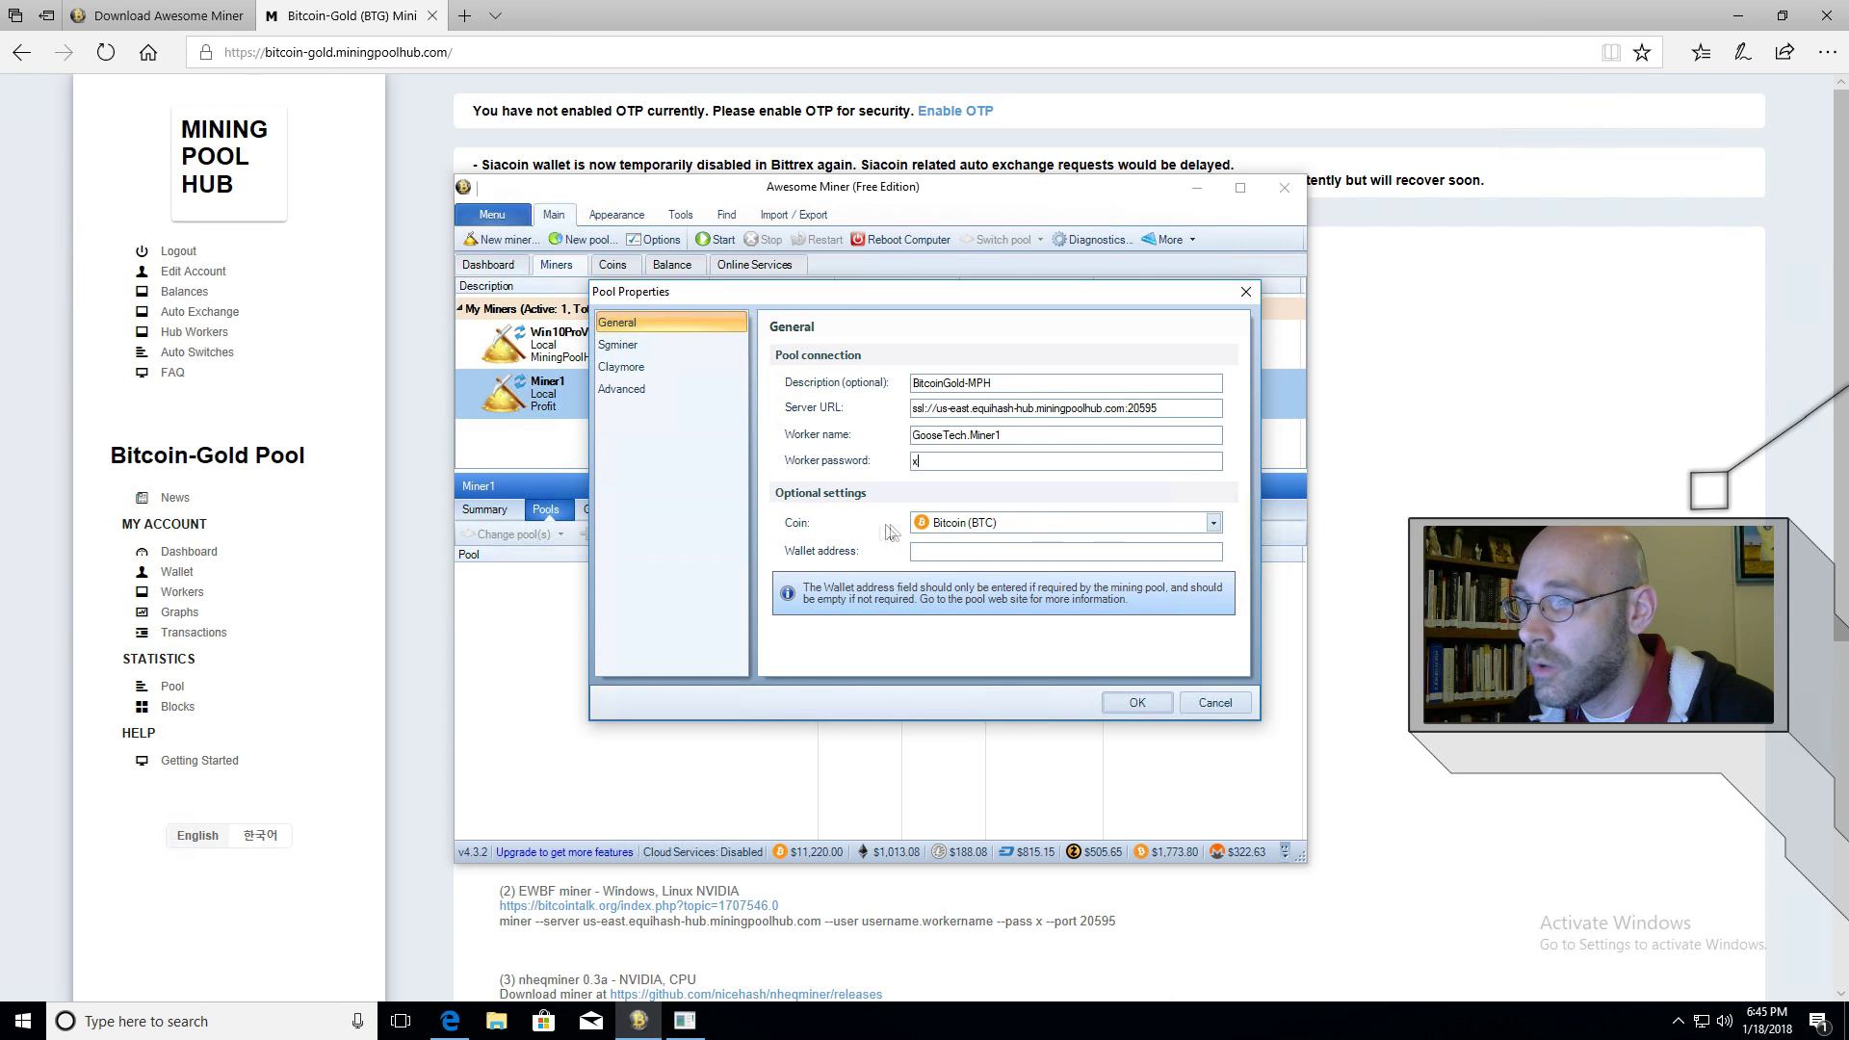
Set the pool's coin to Bitcoin Gold (BTG) and save the pool.
{"action": "left_click", "coordinate": [1214, 524]}
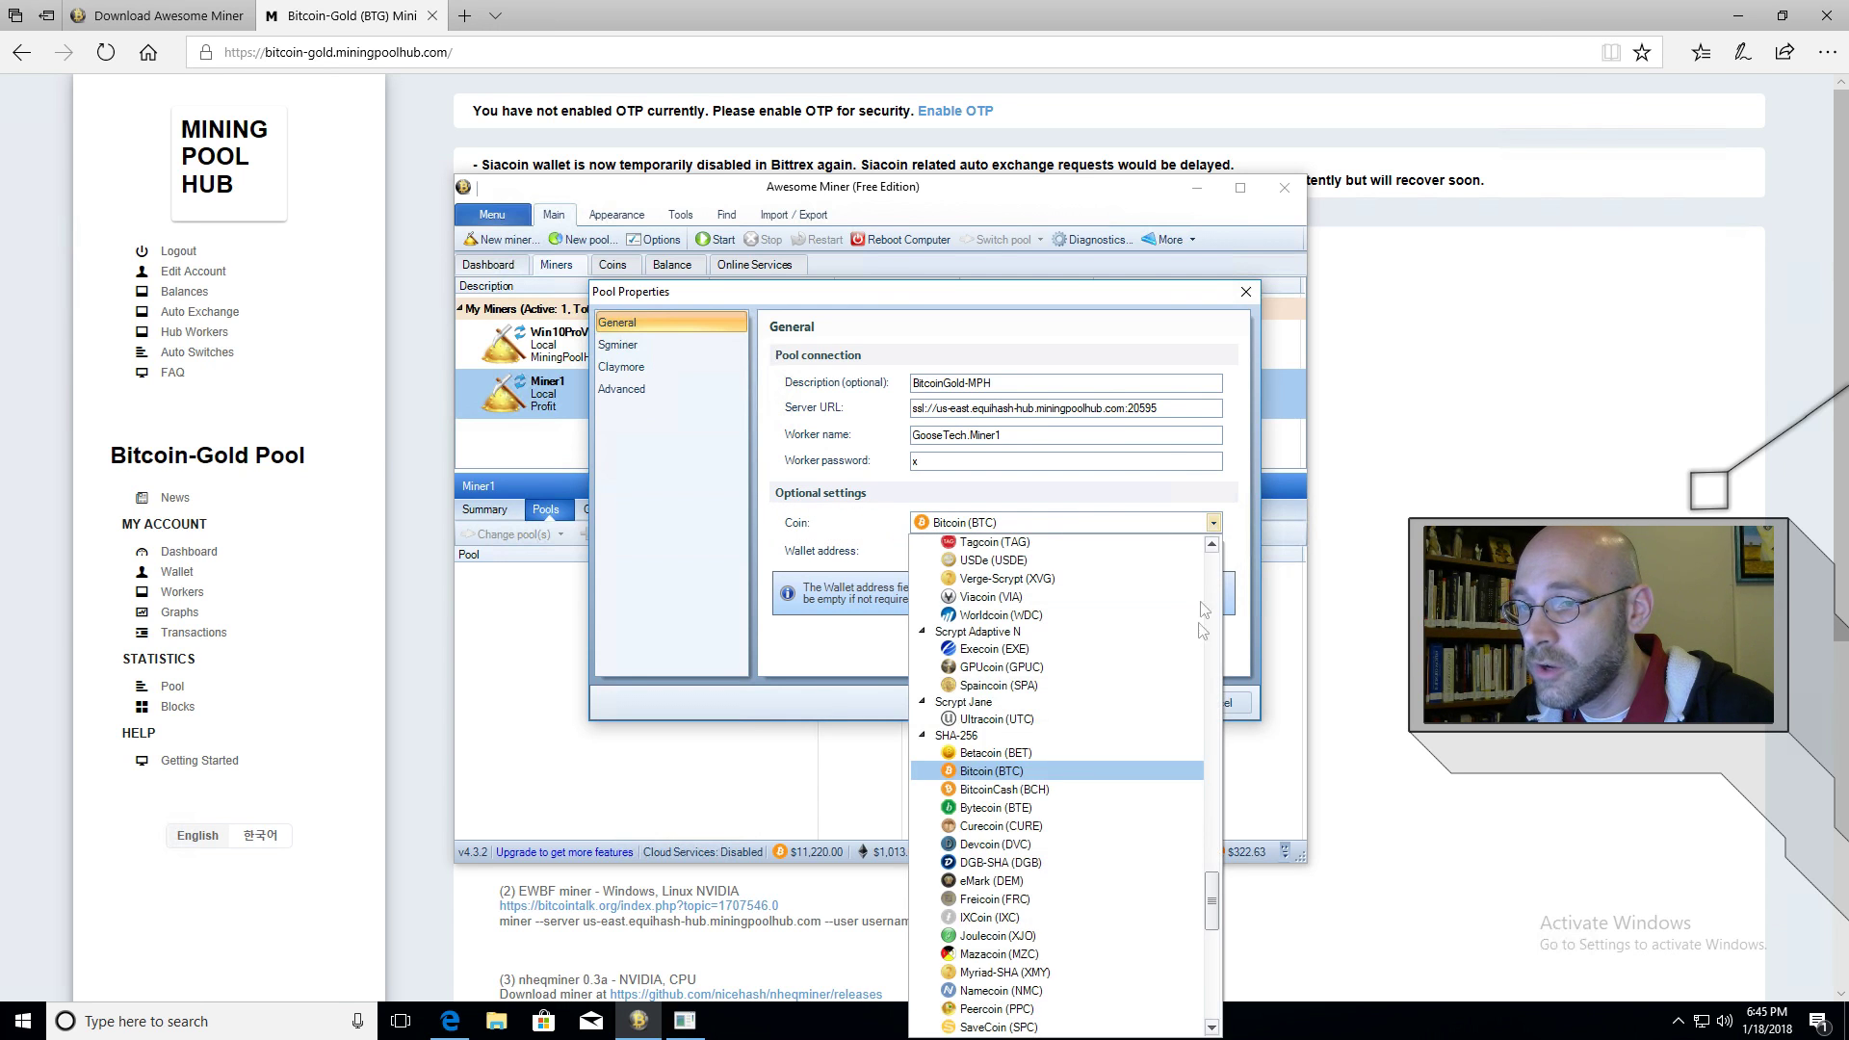
{"action": "left_click_drag", "start_coordinate": [1211, 905], "coordinate": [1222, 679]}
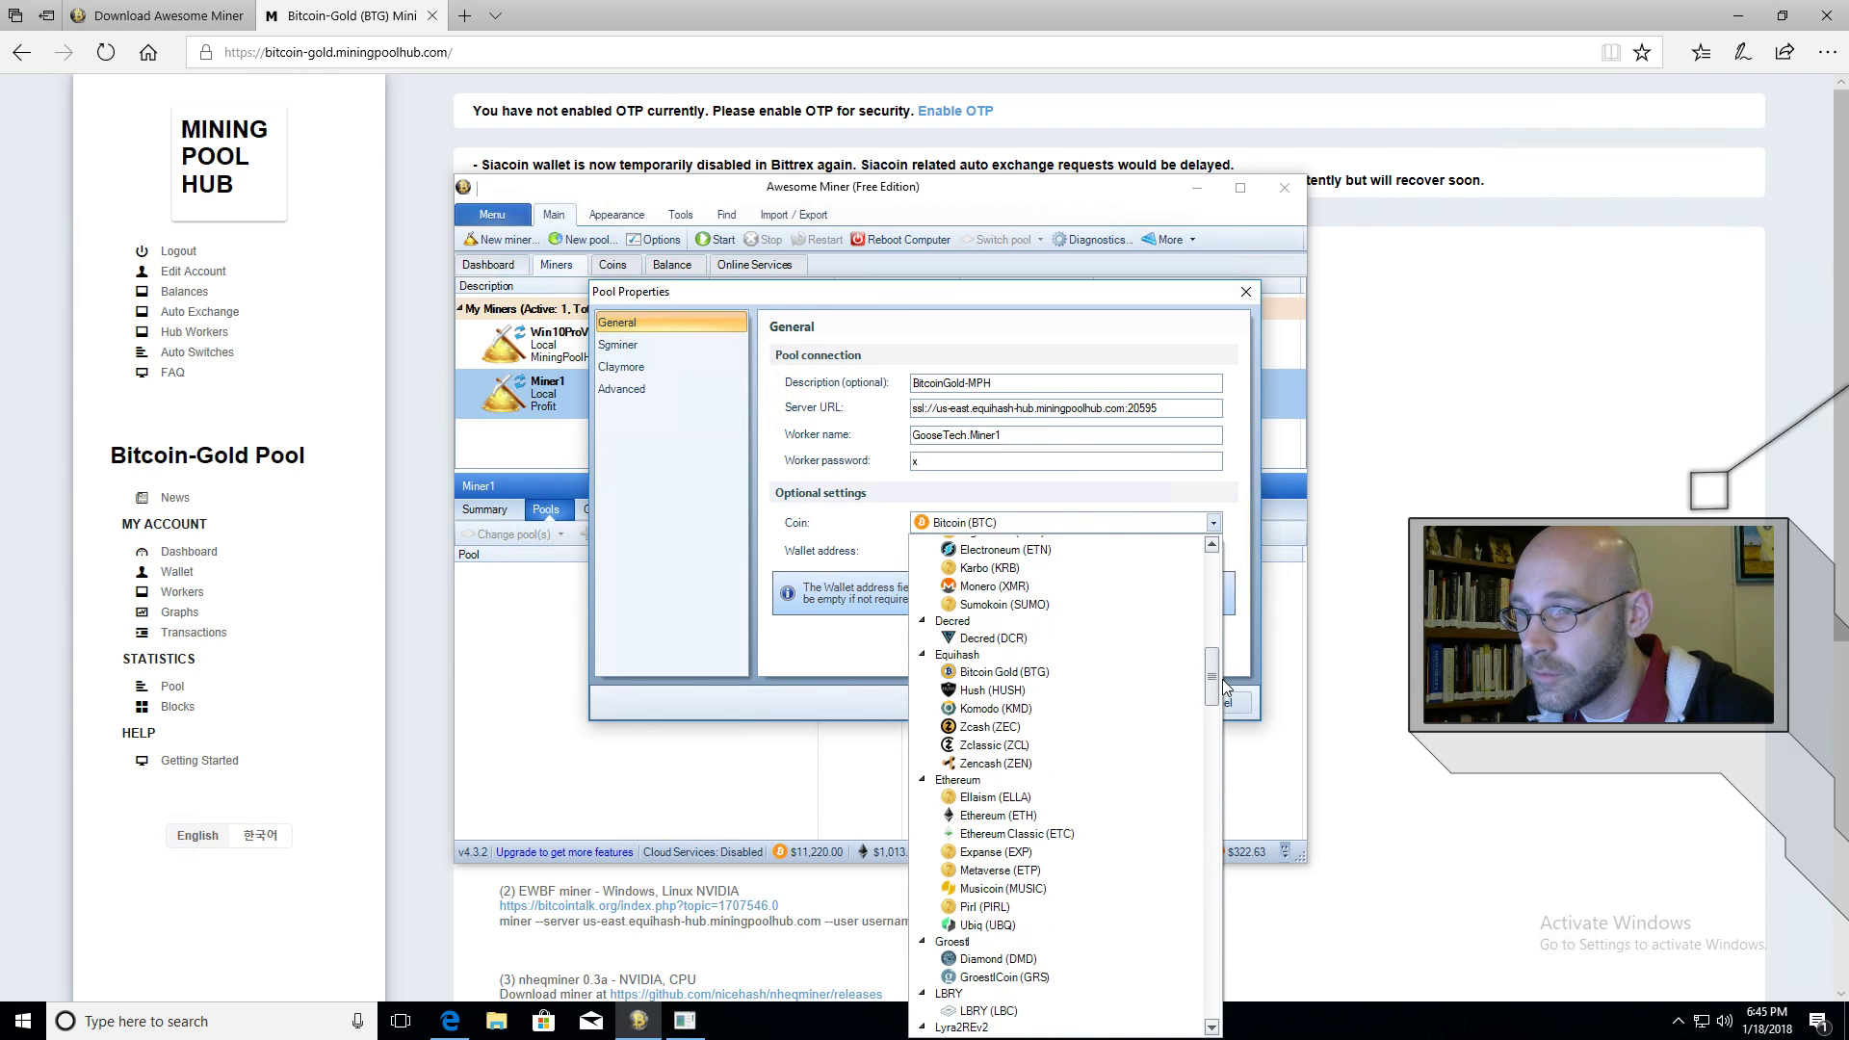
{"action": "left_click", "coordinate": [1015, 672]}
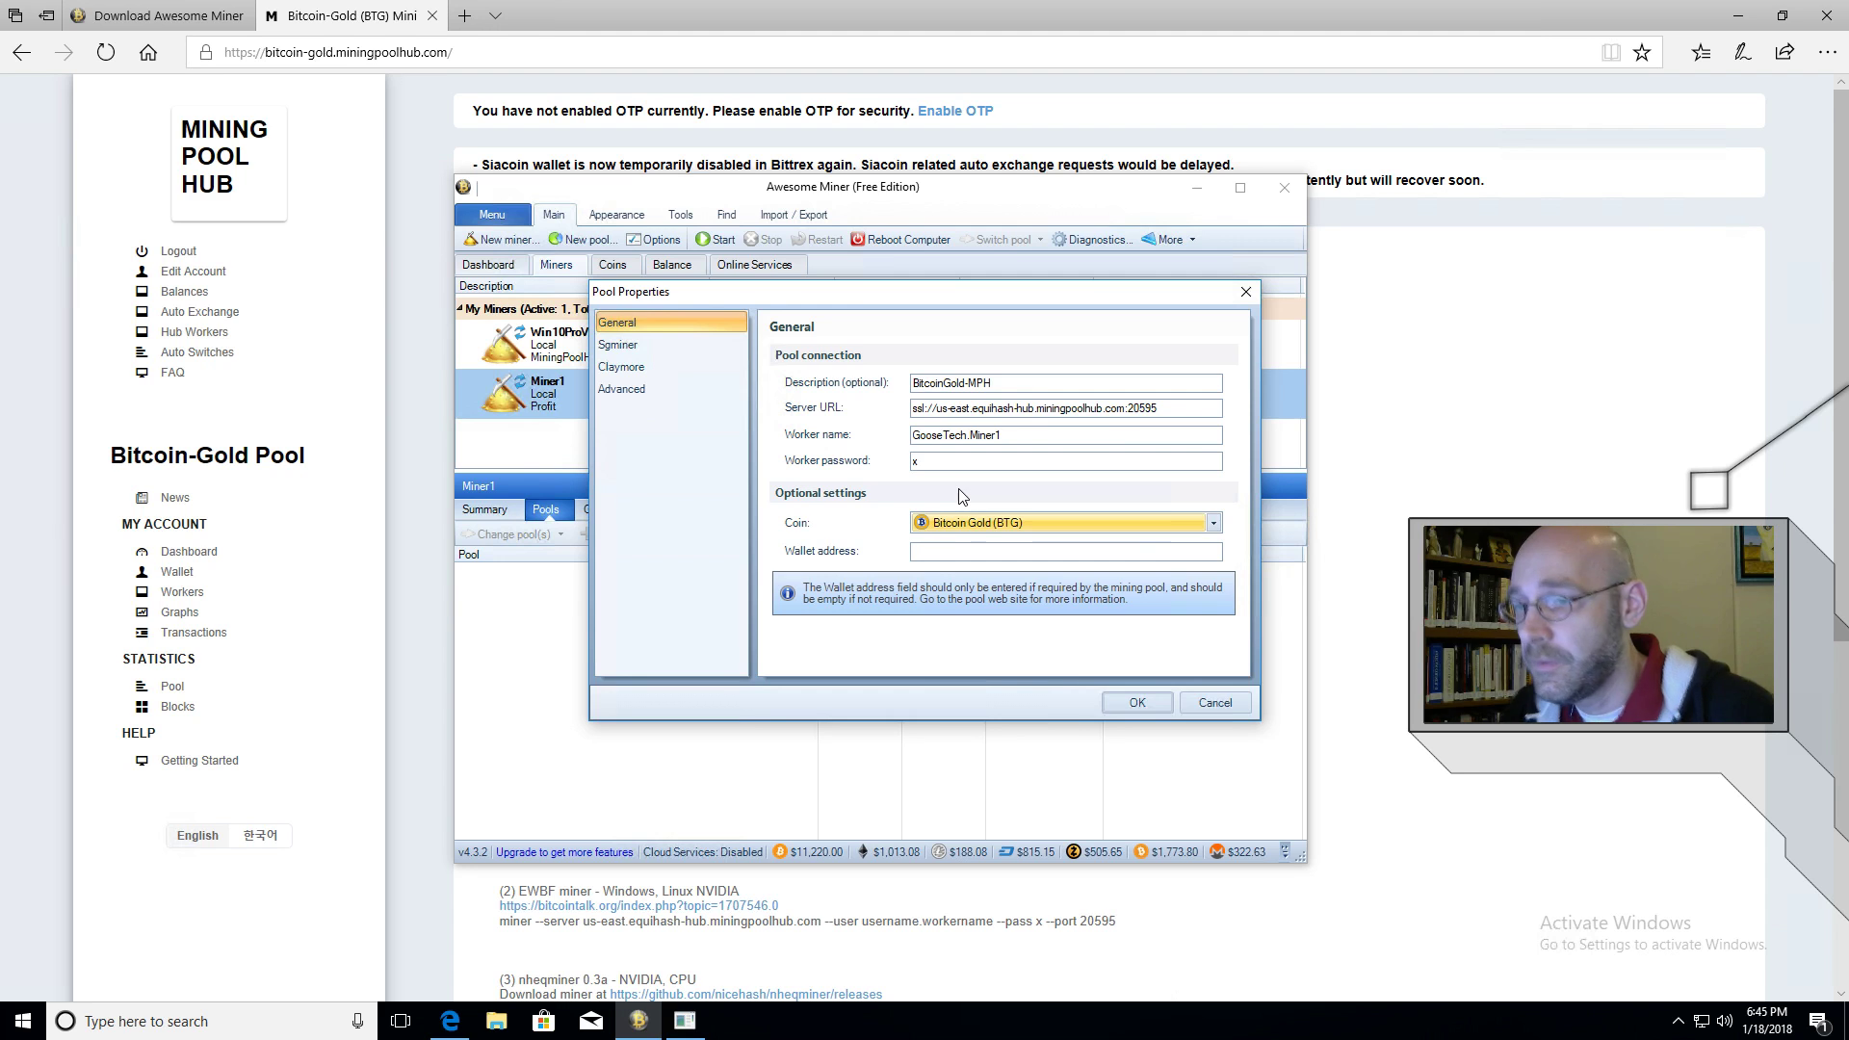
{"action": "left_click", "coordinate": [1133, 703]}
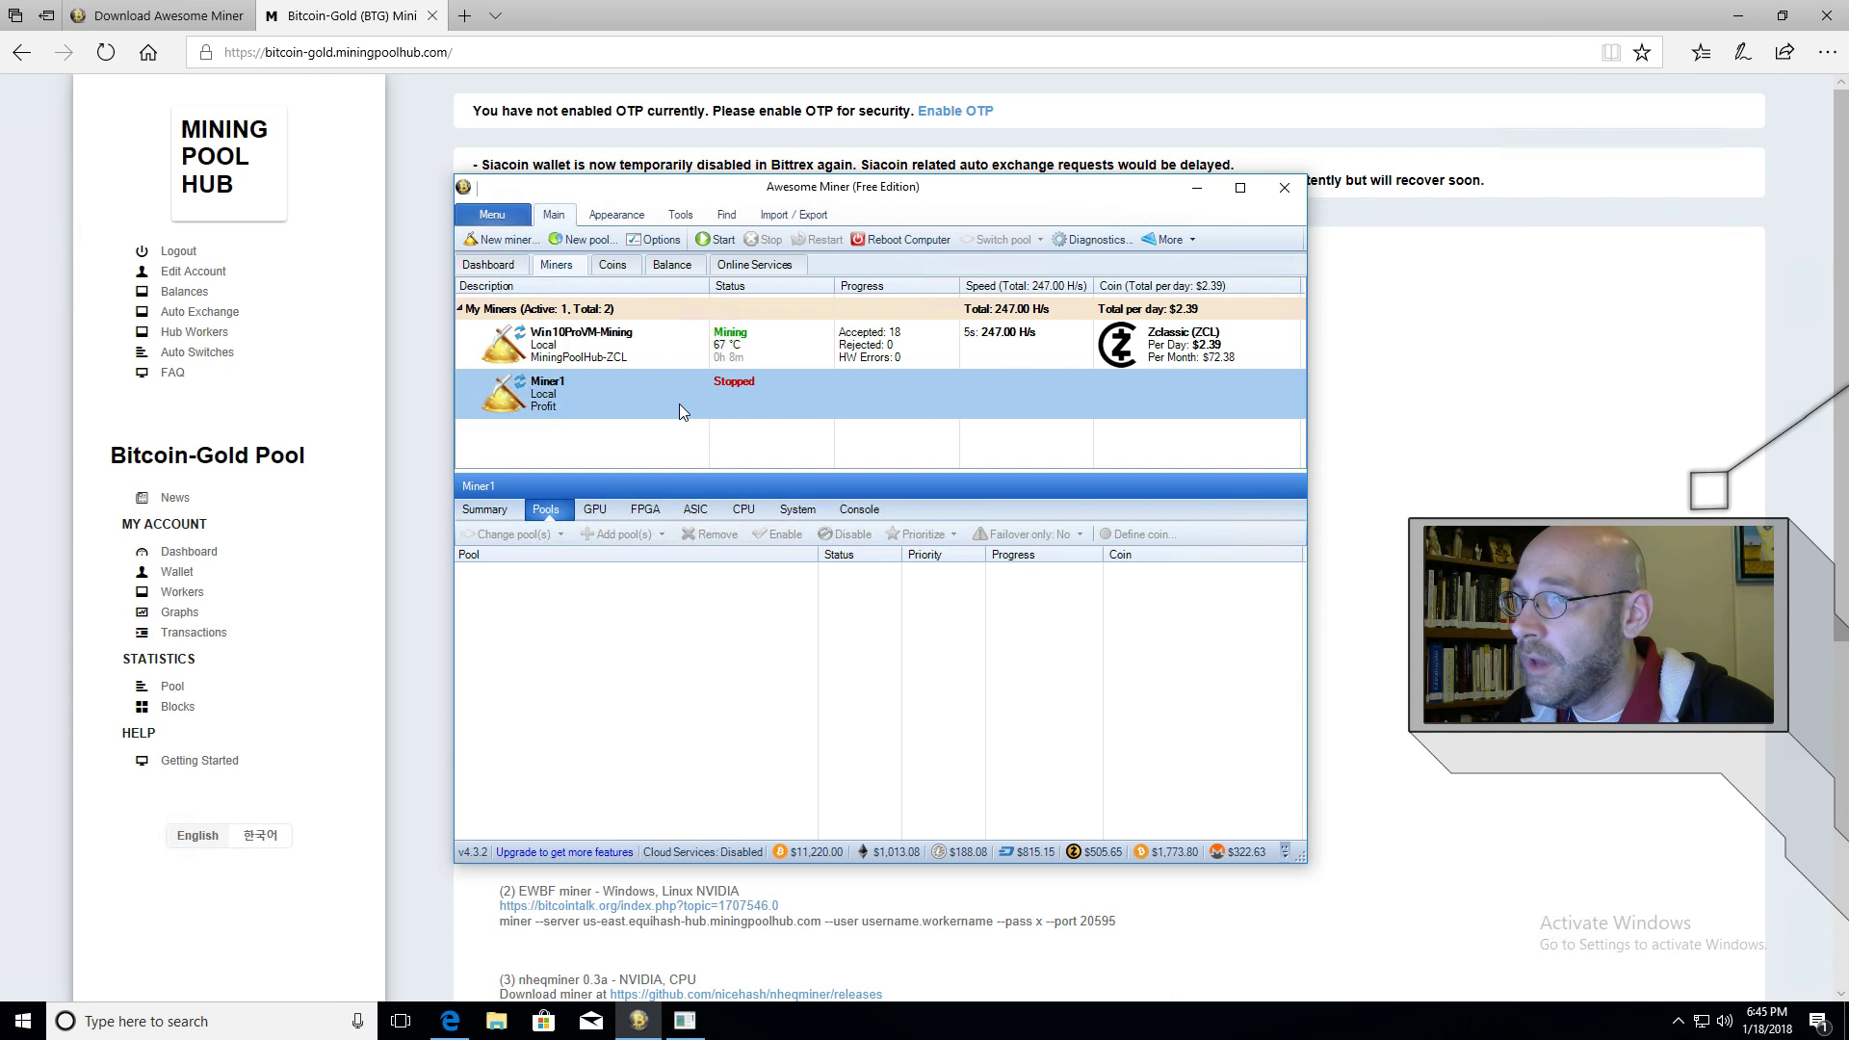
Select BitcoinGold-MPH [Bitcoin Gold (BTG)] as the custom pool in Profit Switching options.
{"action": "left_click", "coordinate": [1738, 15]}
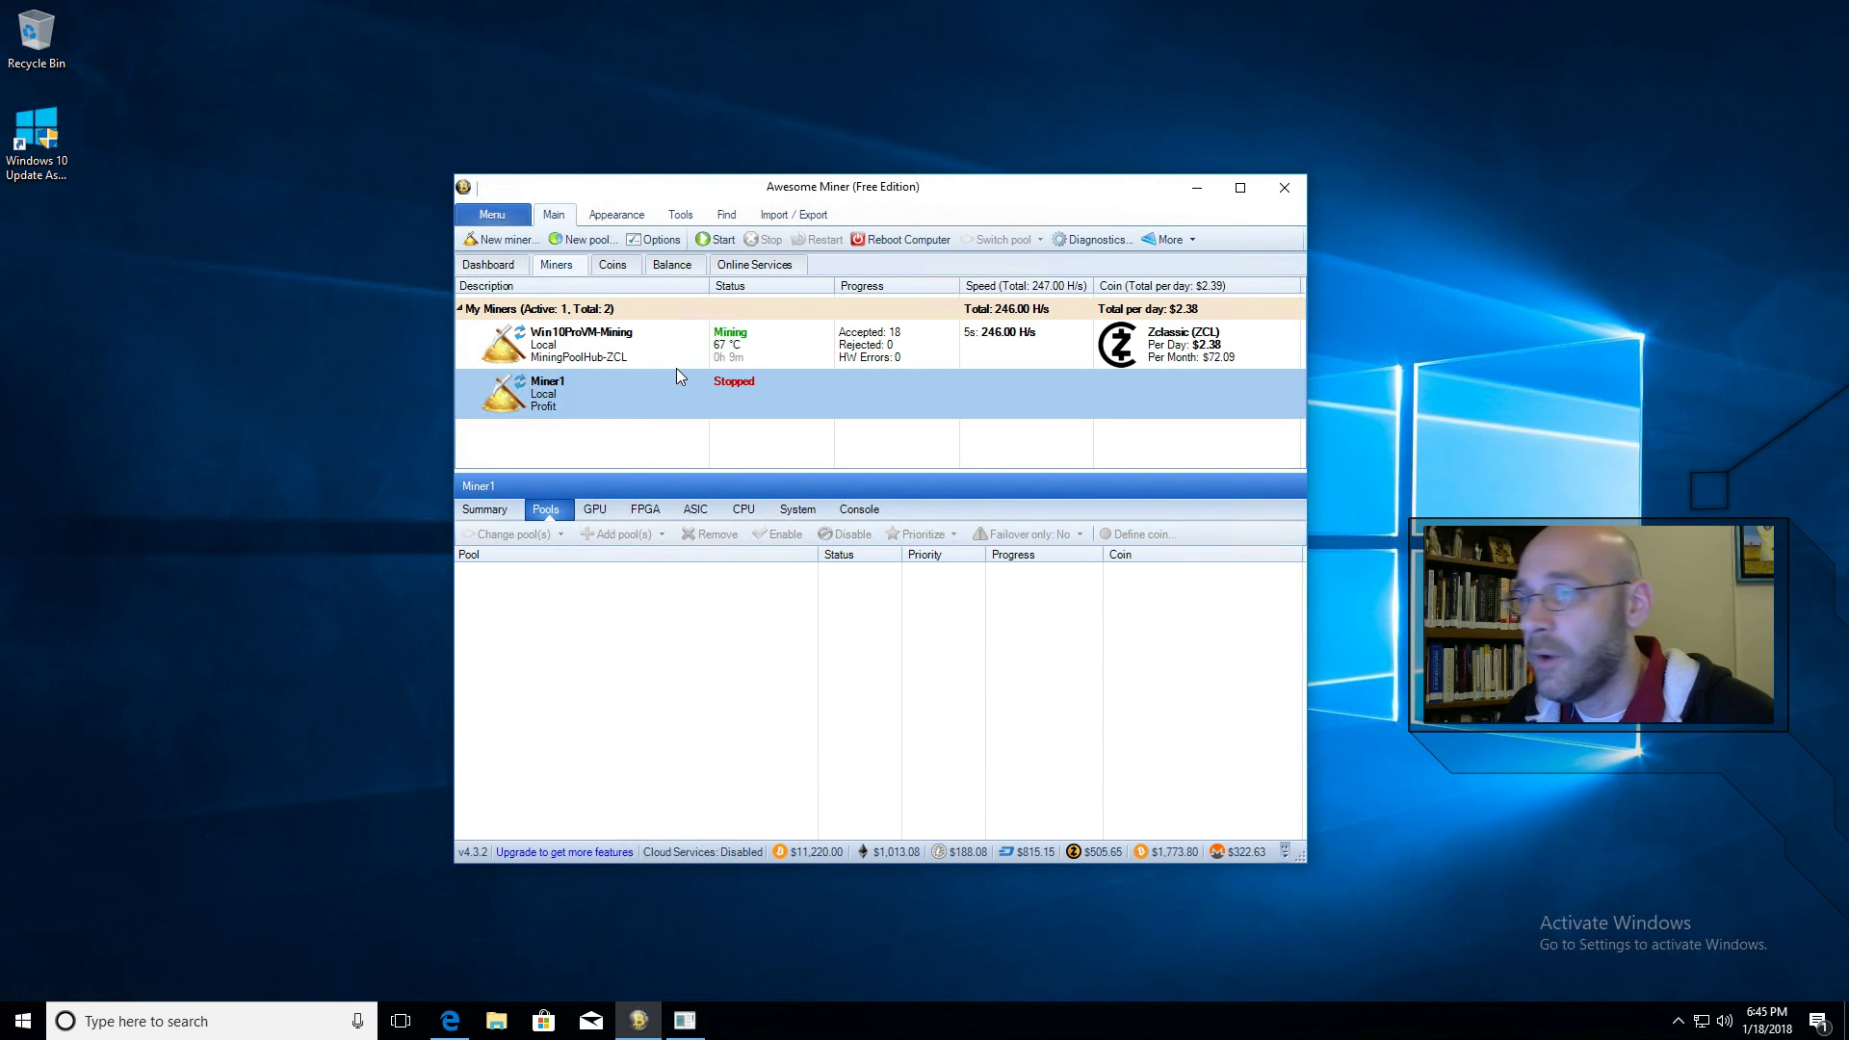
{"action": "left_click", "coordinate": [658, 241]}
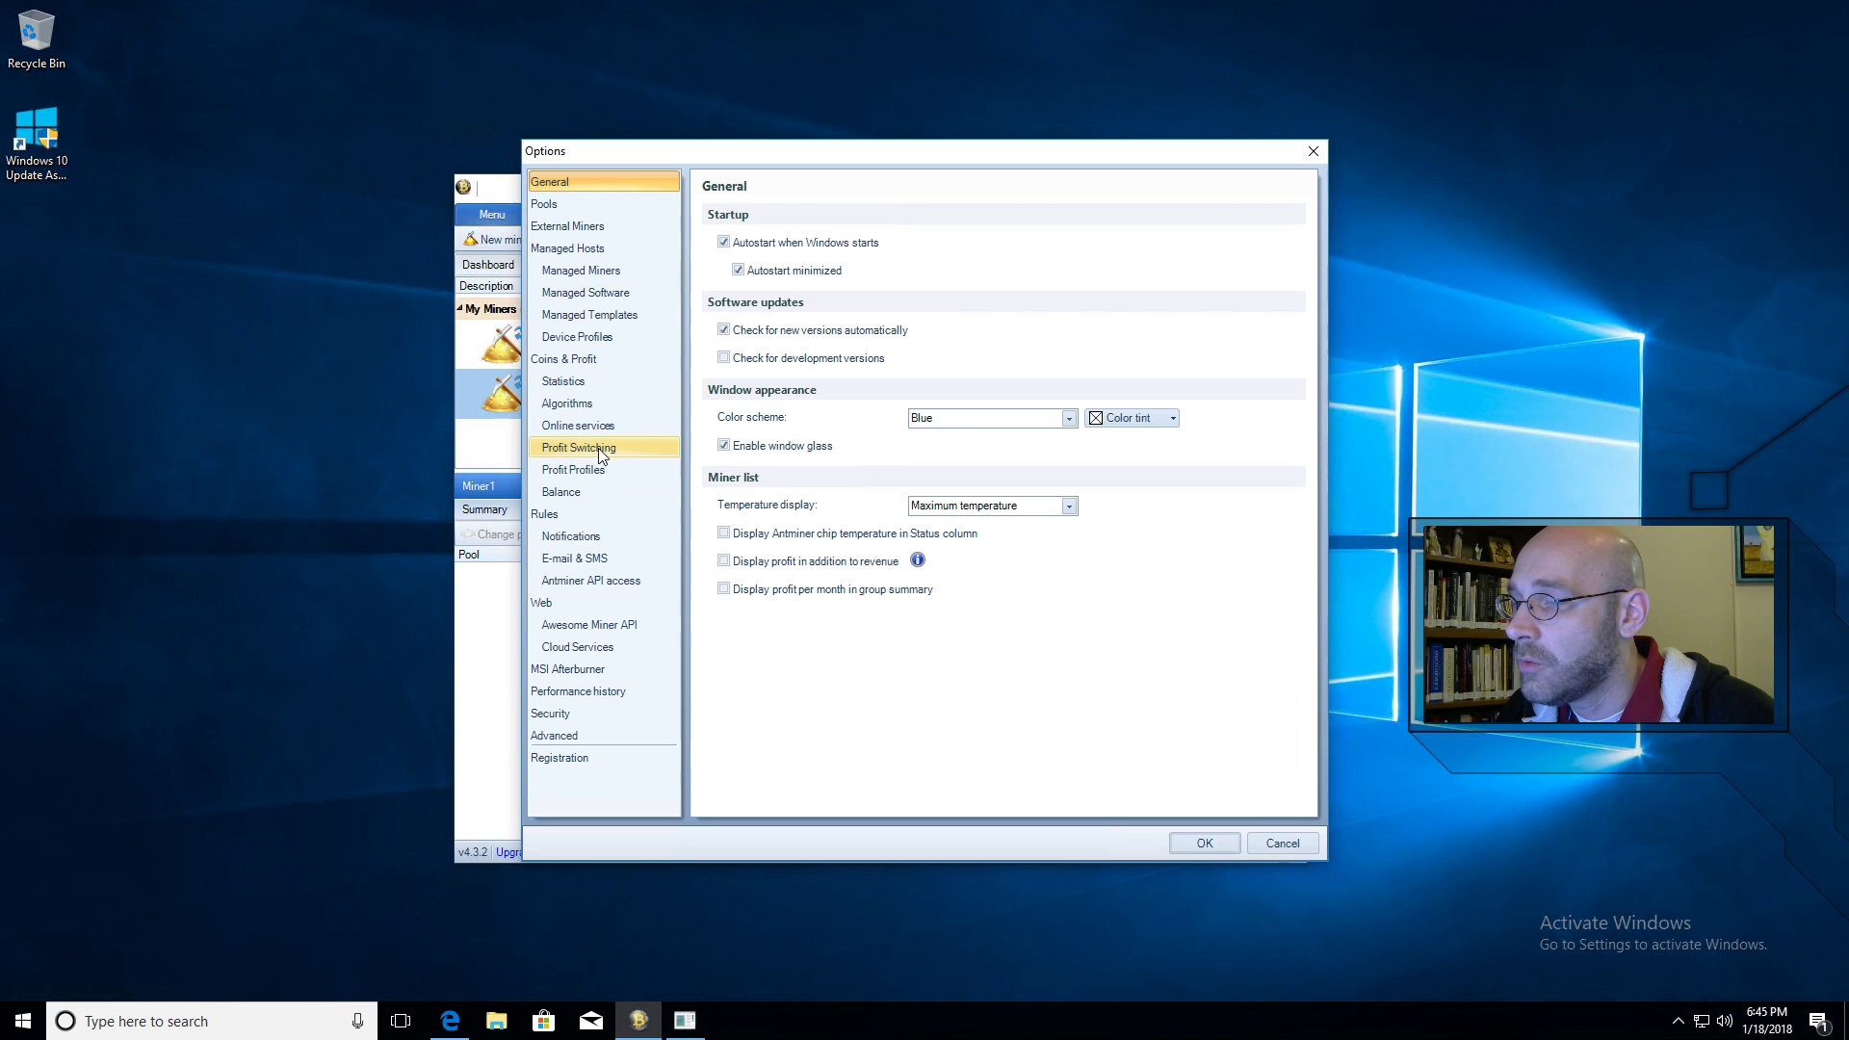
{"action": "left_click", "coordinate": [598, 448]}
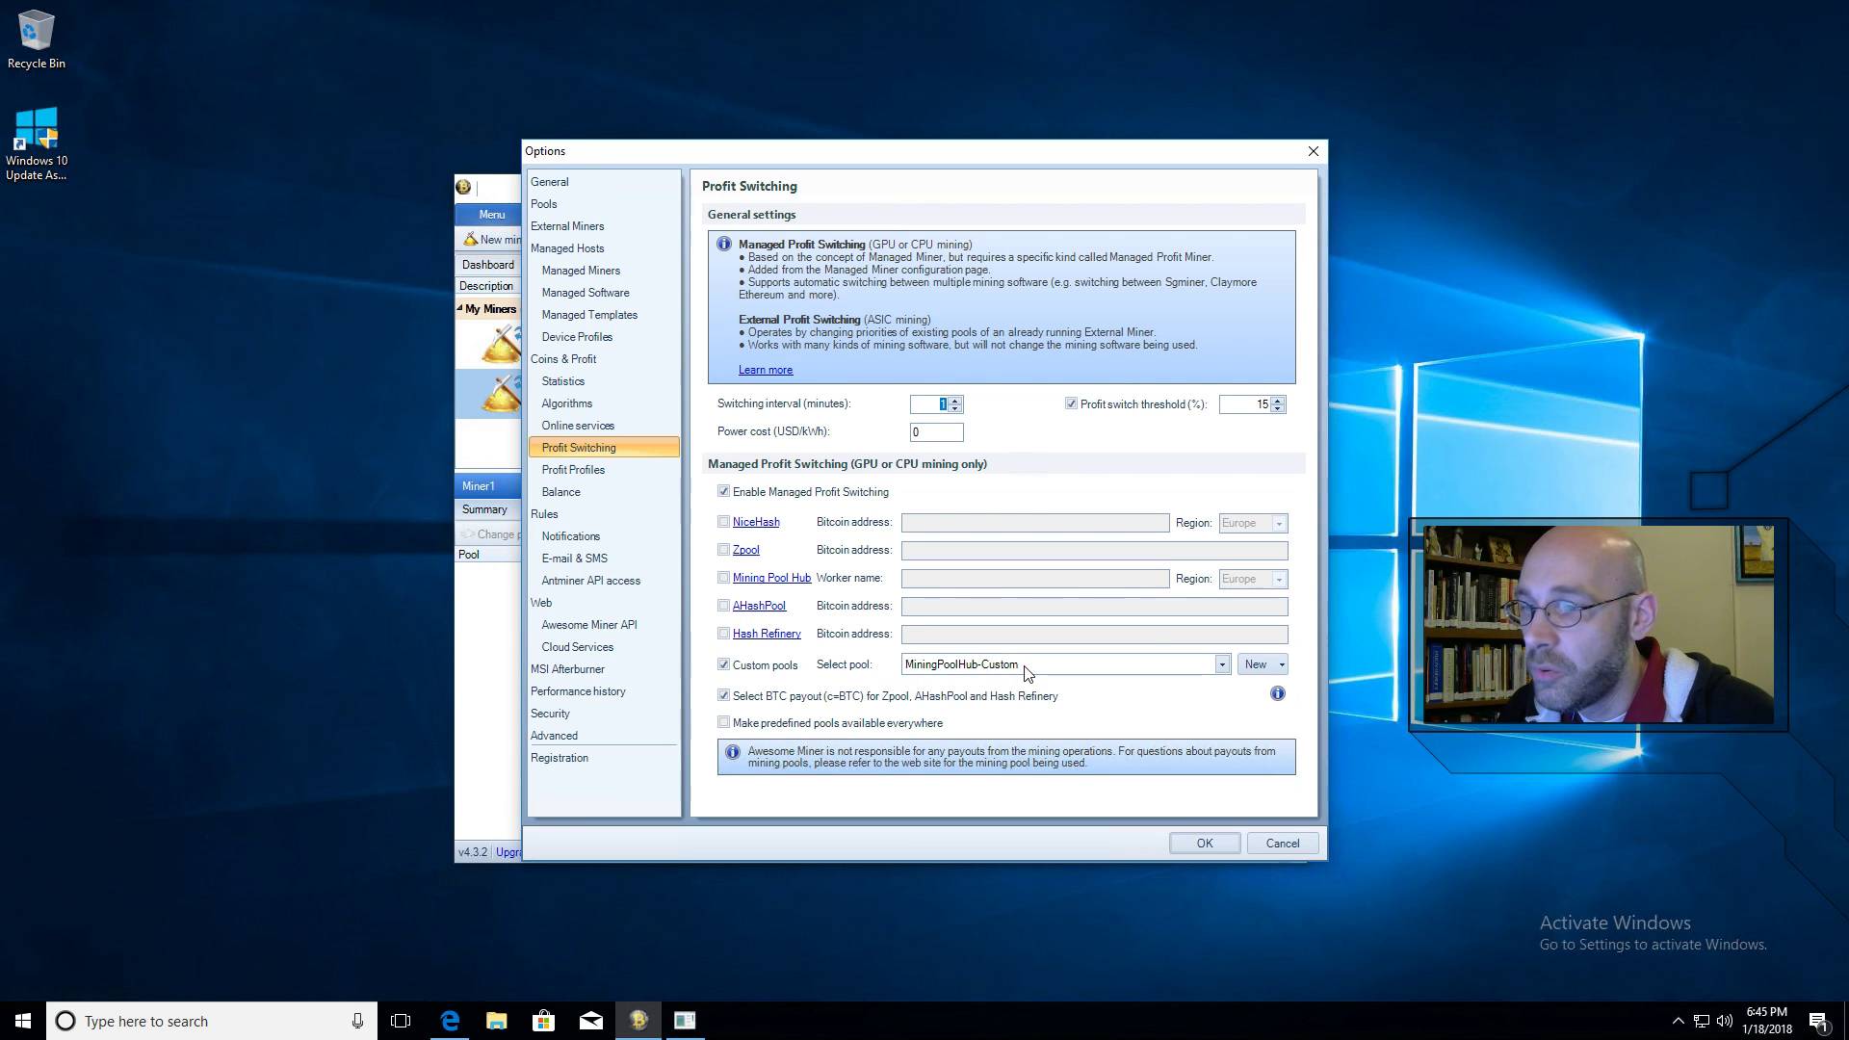
{"action": "left_click", "coordinate": [1222, 664]}
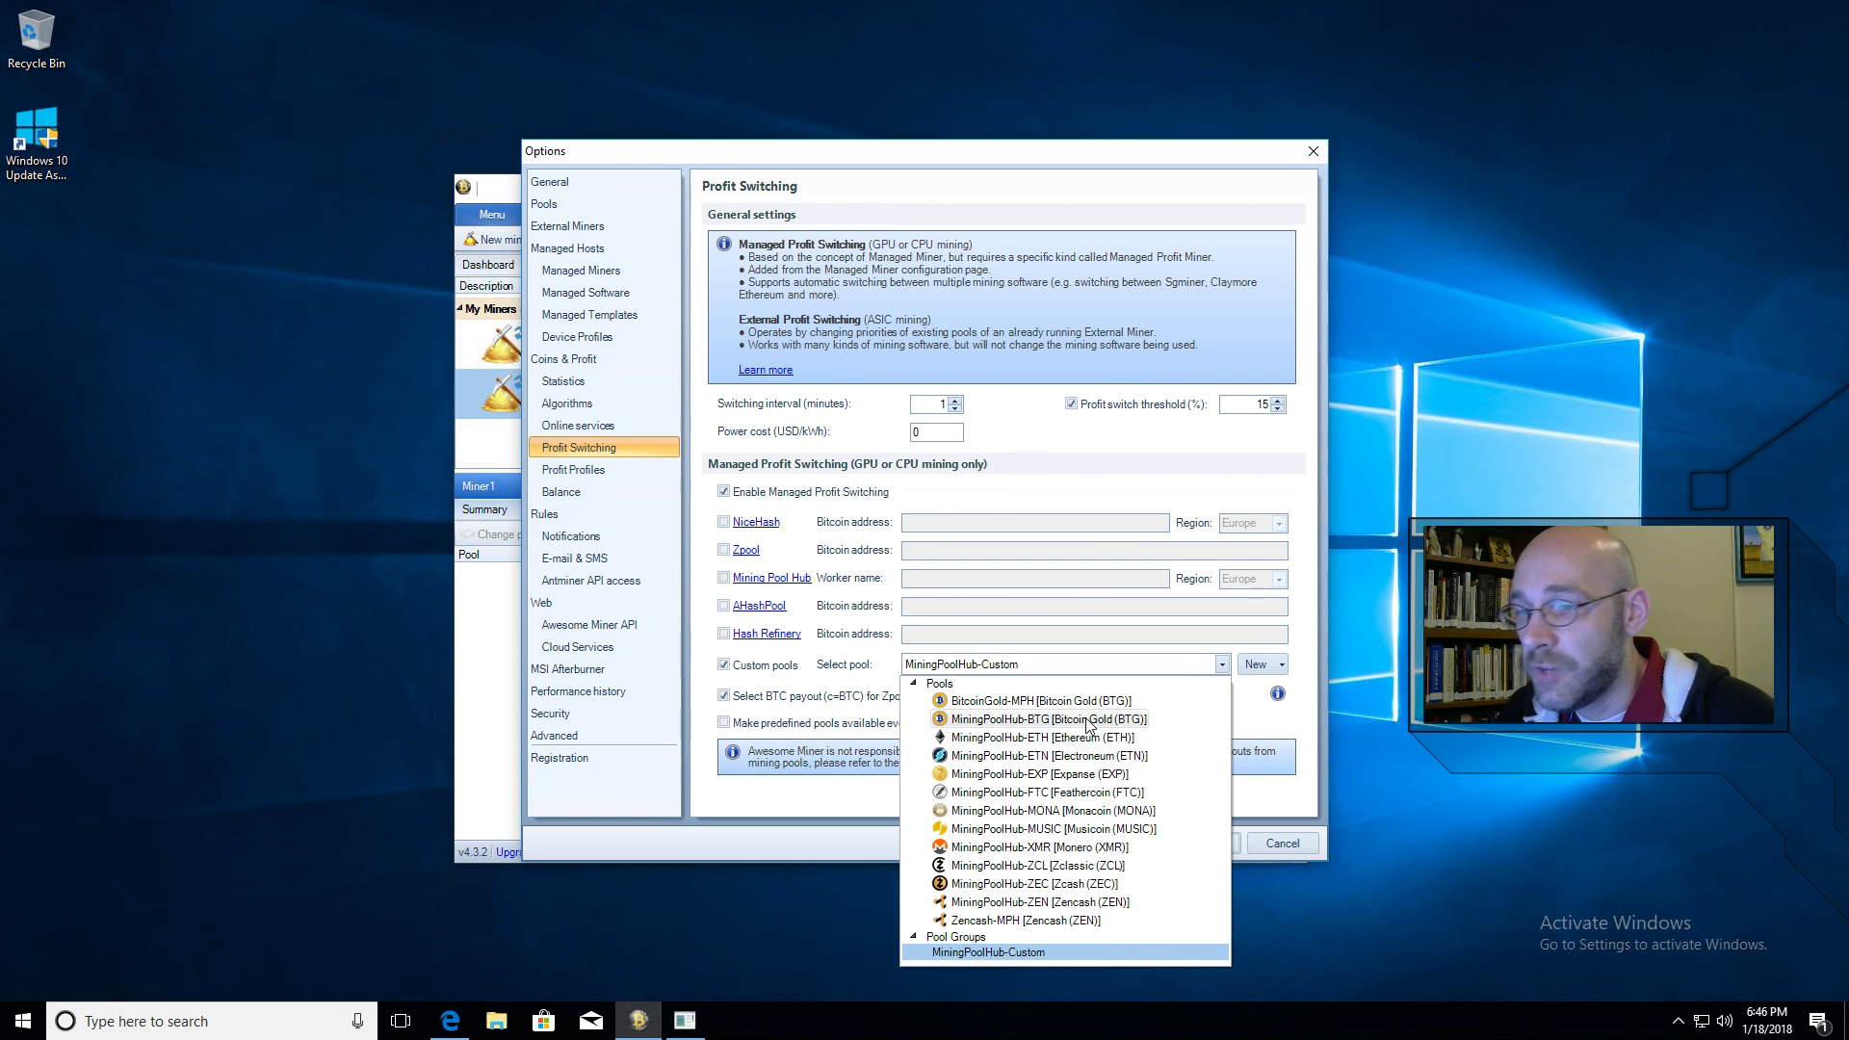
{"action": "left_click", "coordinate": [992, 701]}
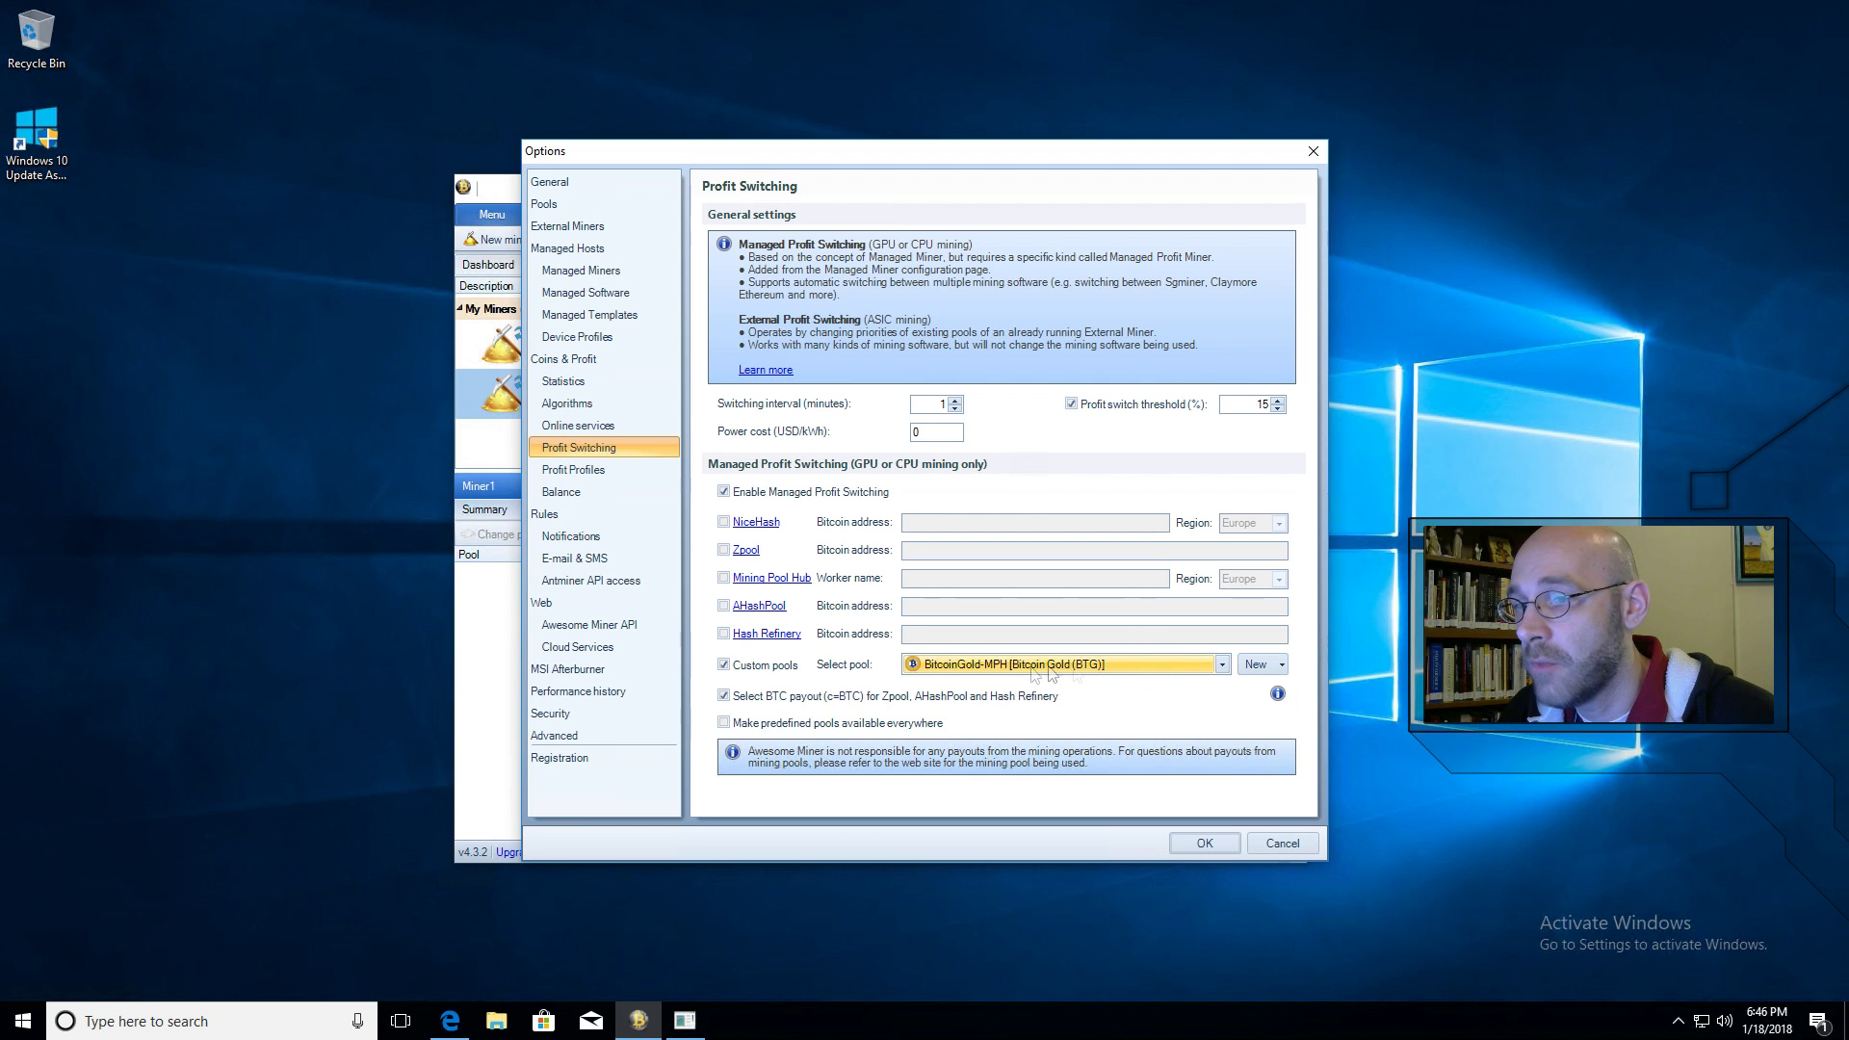
{"action": "left_click", "coordinate": [1204, 842]}
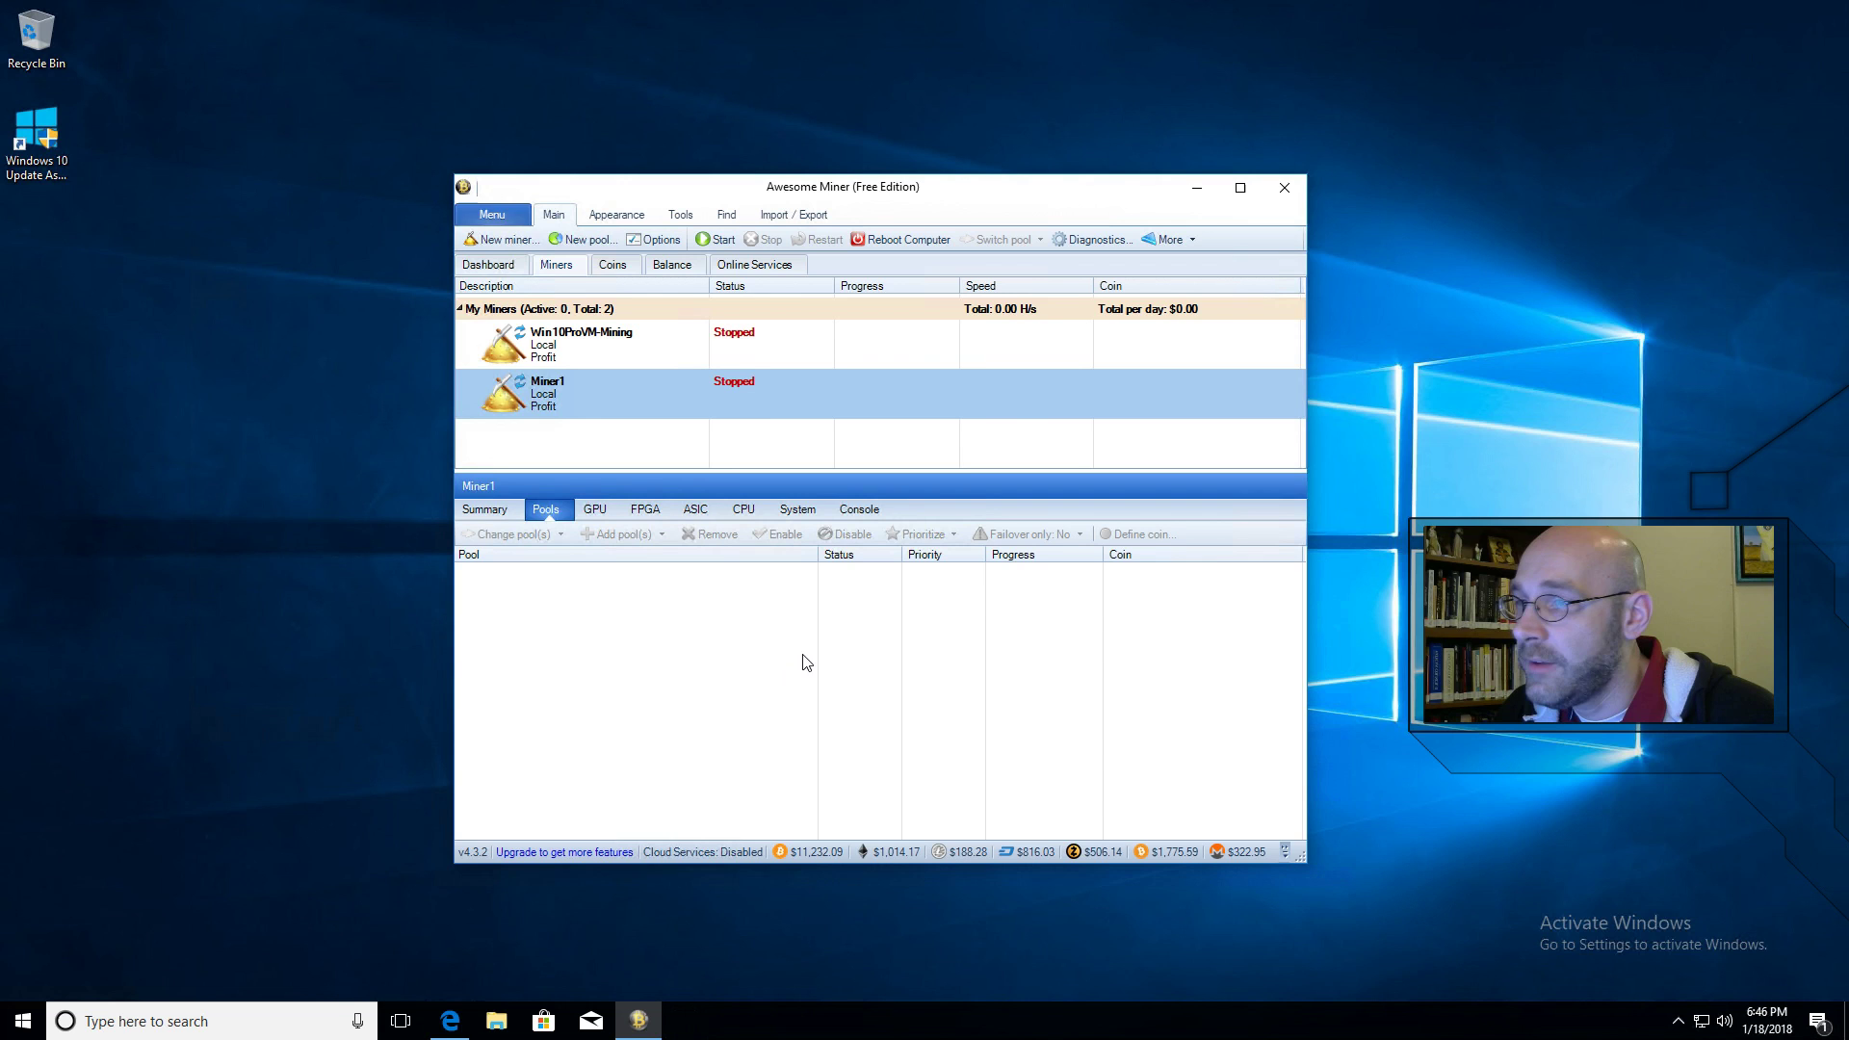
{"action": "left_click", "coordinate": [450, 1020]}
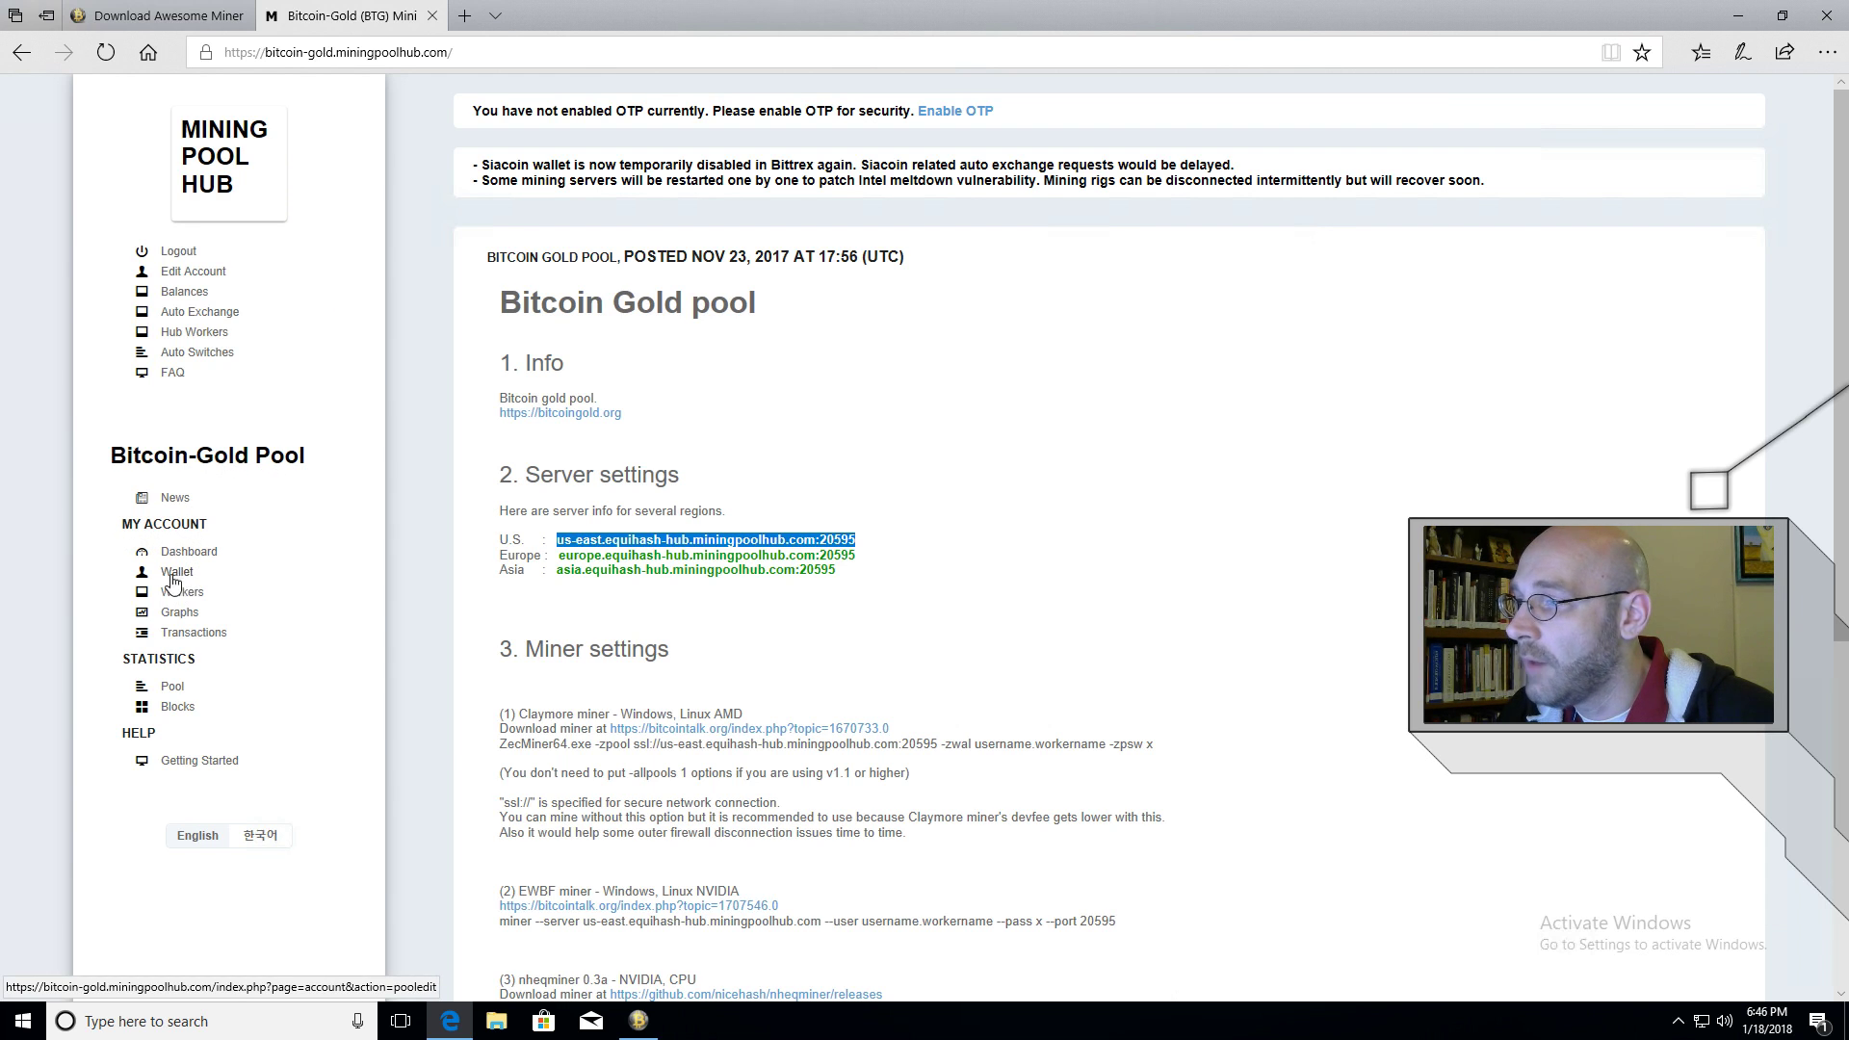
{"action": "left_click", "coordinate": [172, 572]}
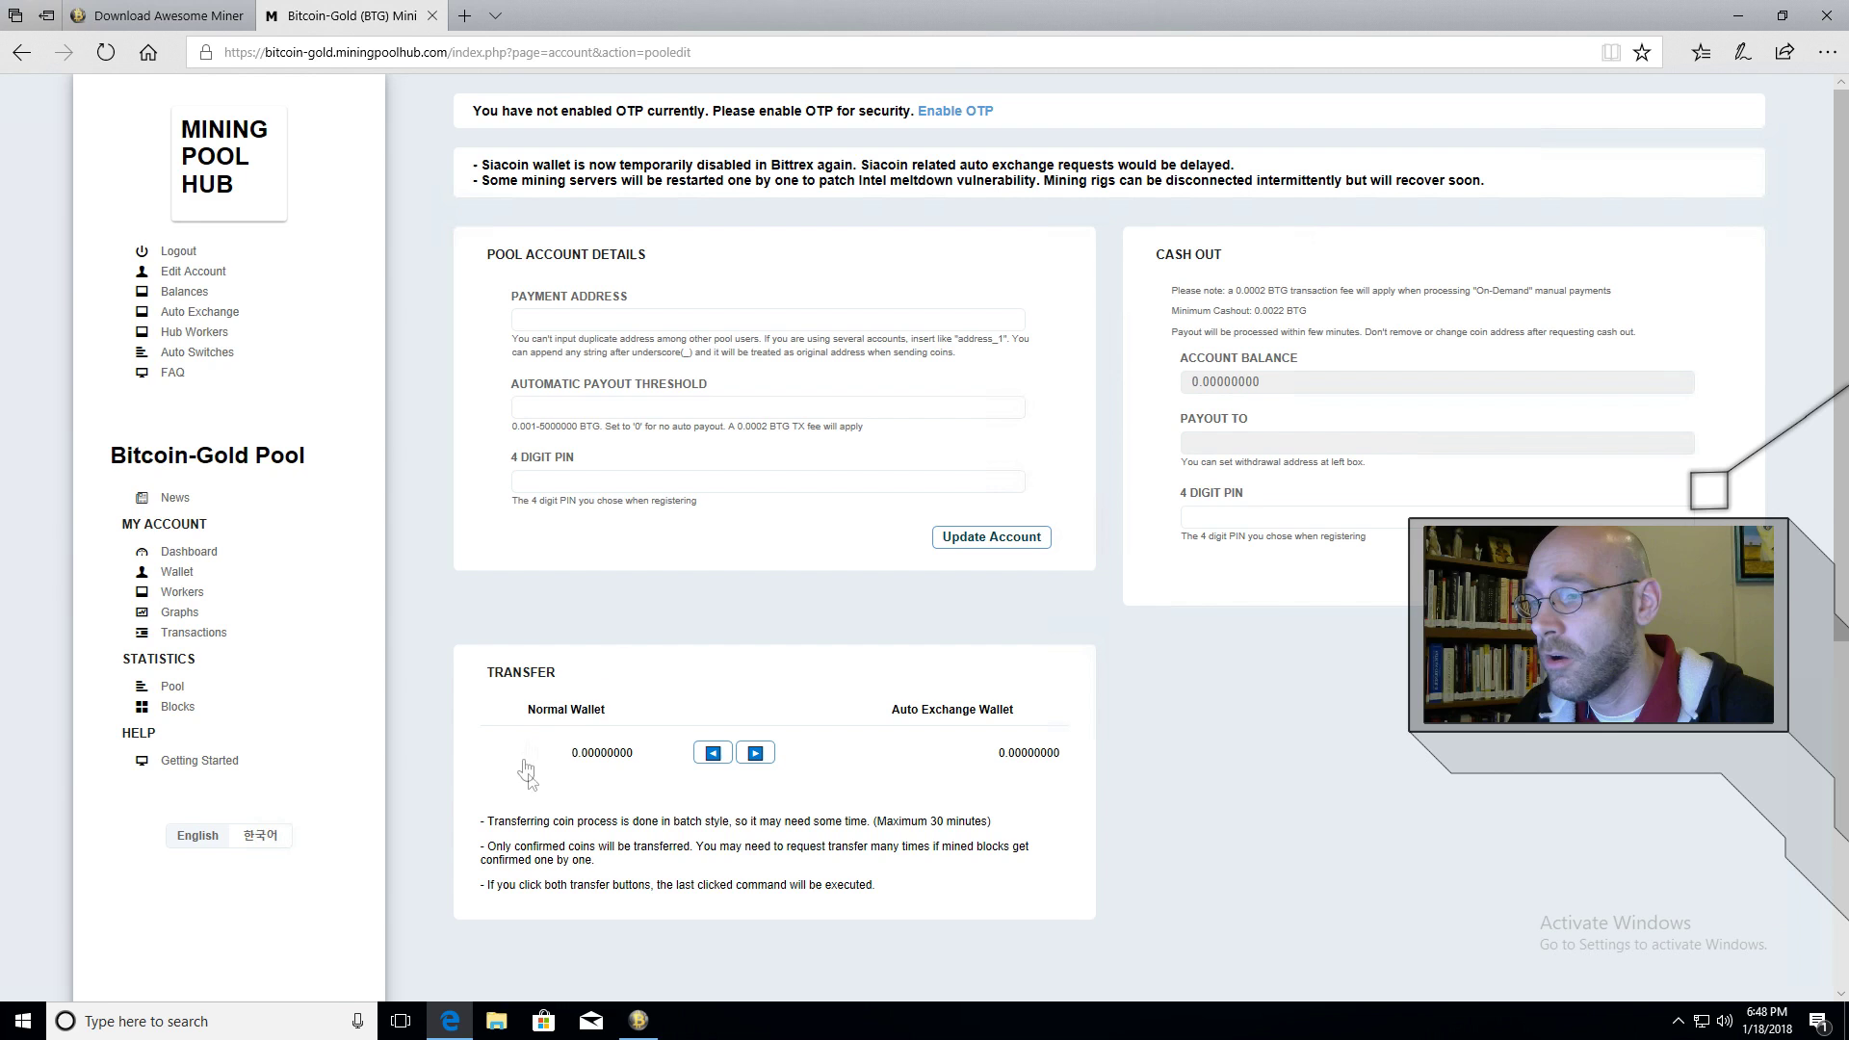
{"action": "left_click_drag", "start_coordinate": [565, 762], "coordinate": [659, 752]}
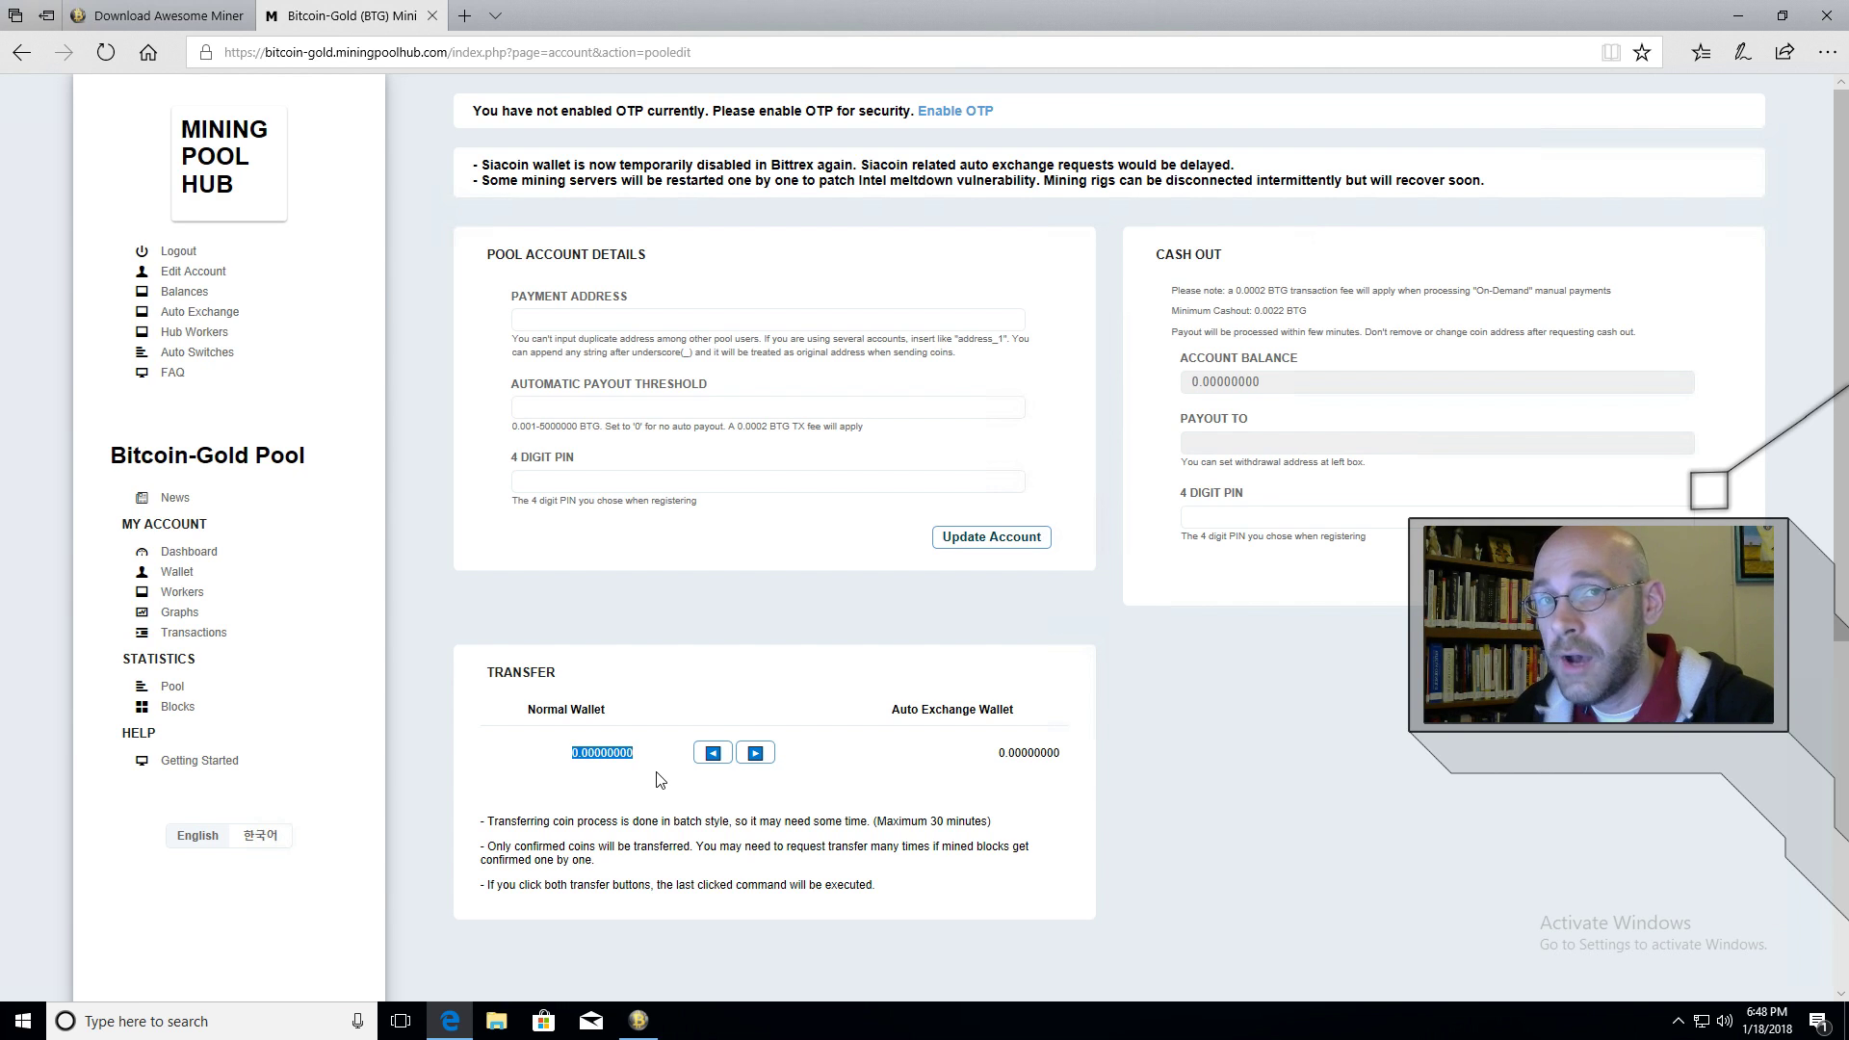
{"action": "left_click", "coordinate": [527, 322]}
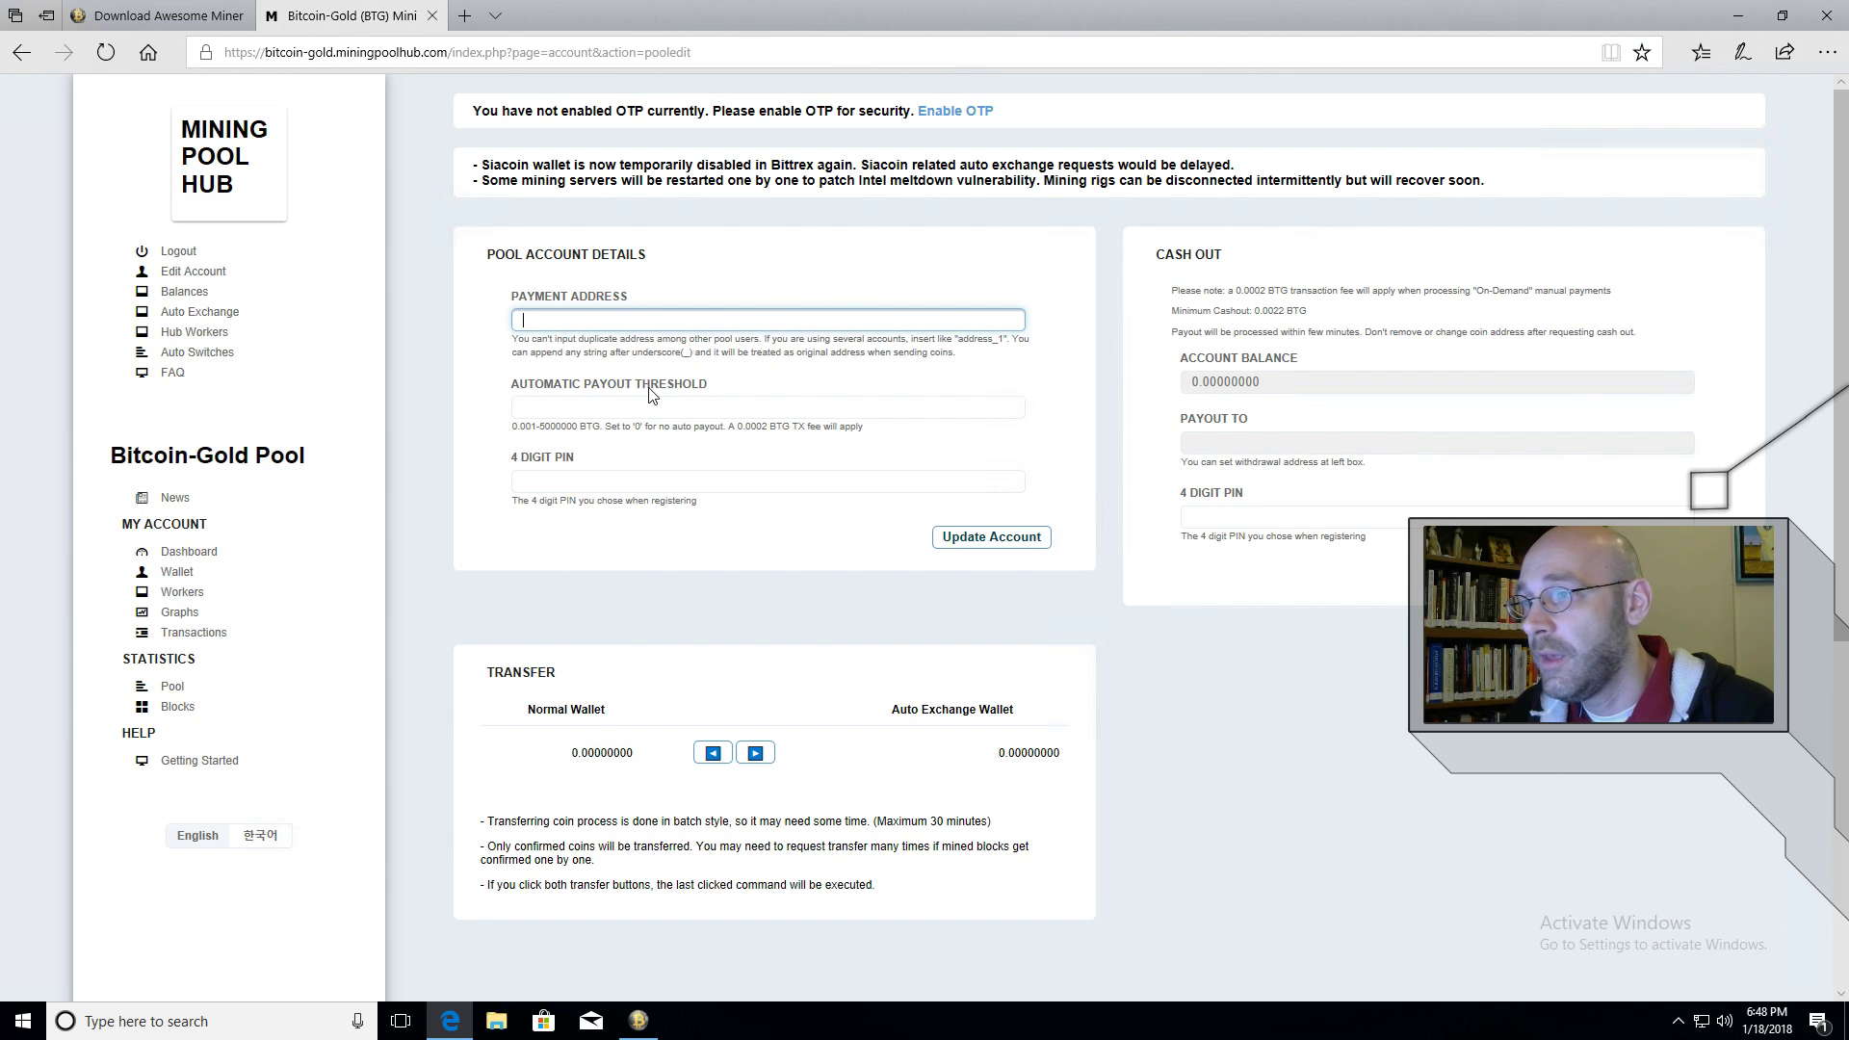
{"action": "left_click", "coordinate": [531, 405]}
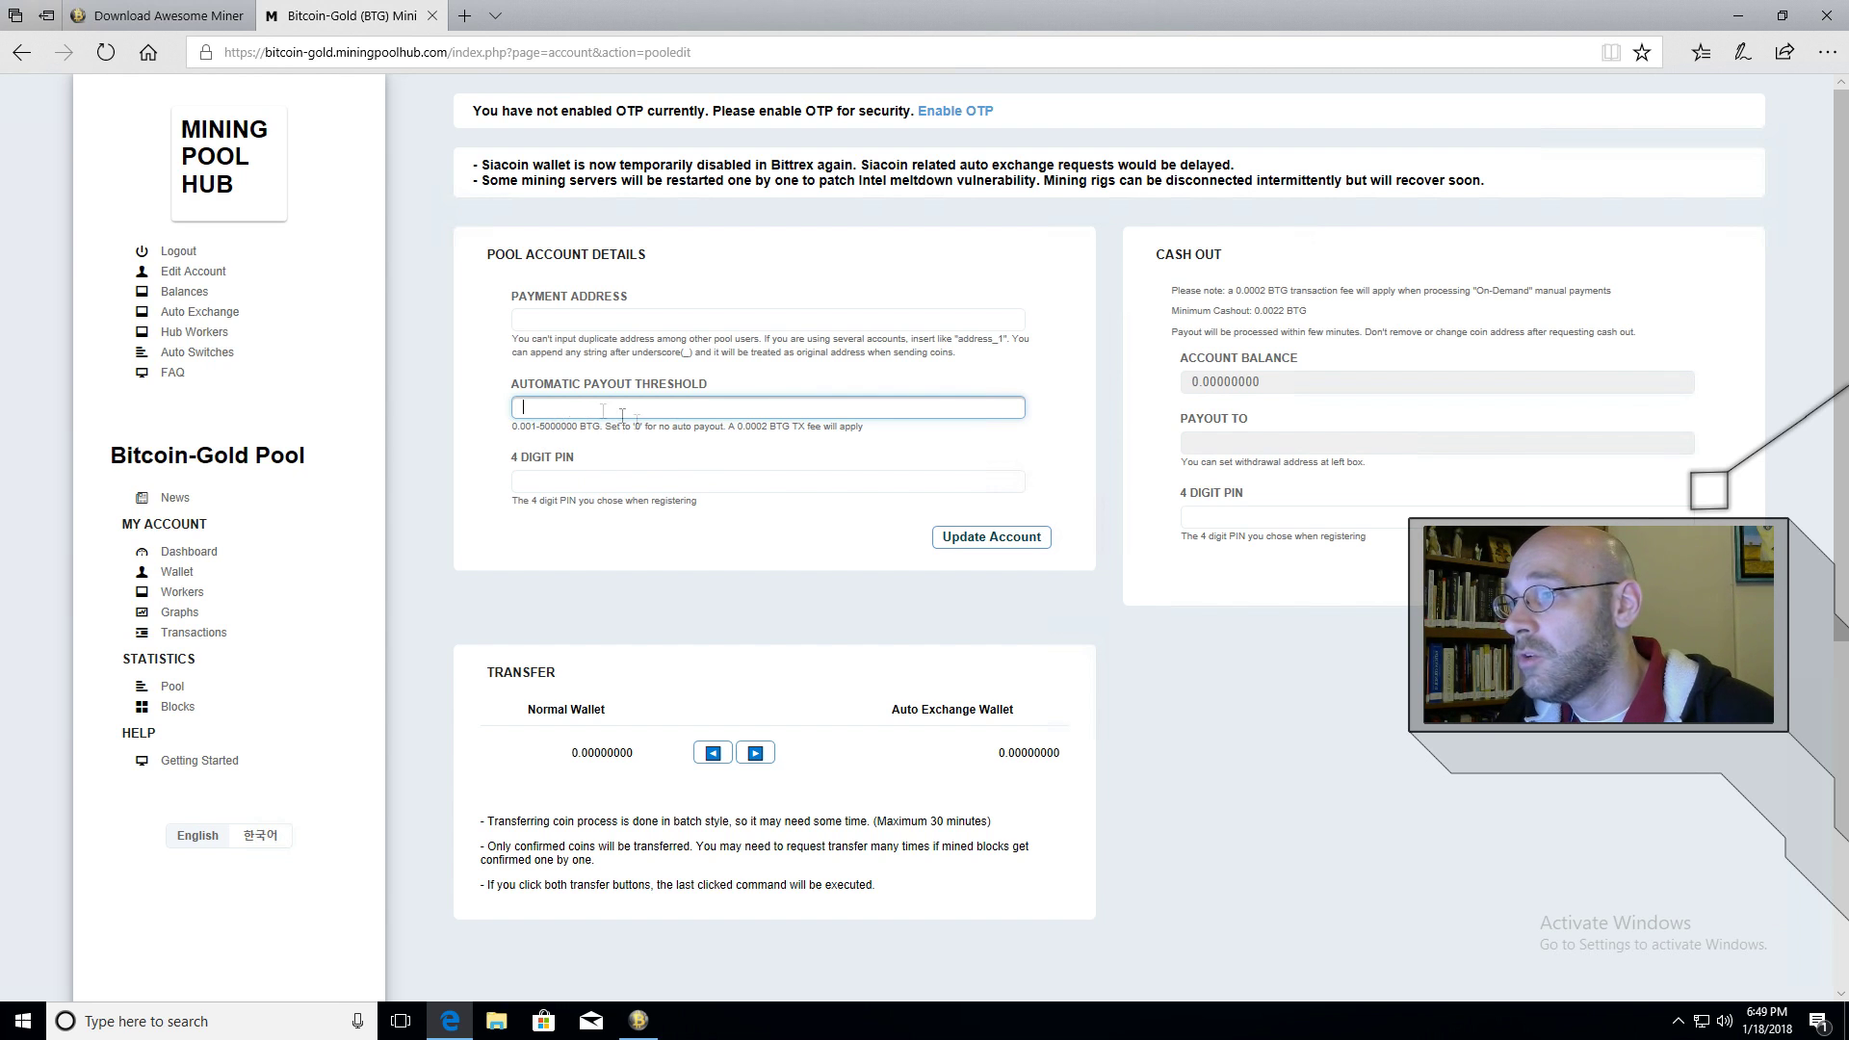
{"action": "left_click", "coordinate": [564, 480]}
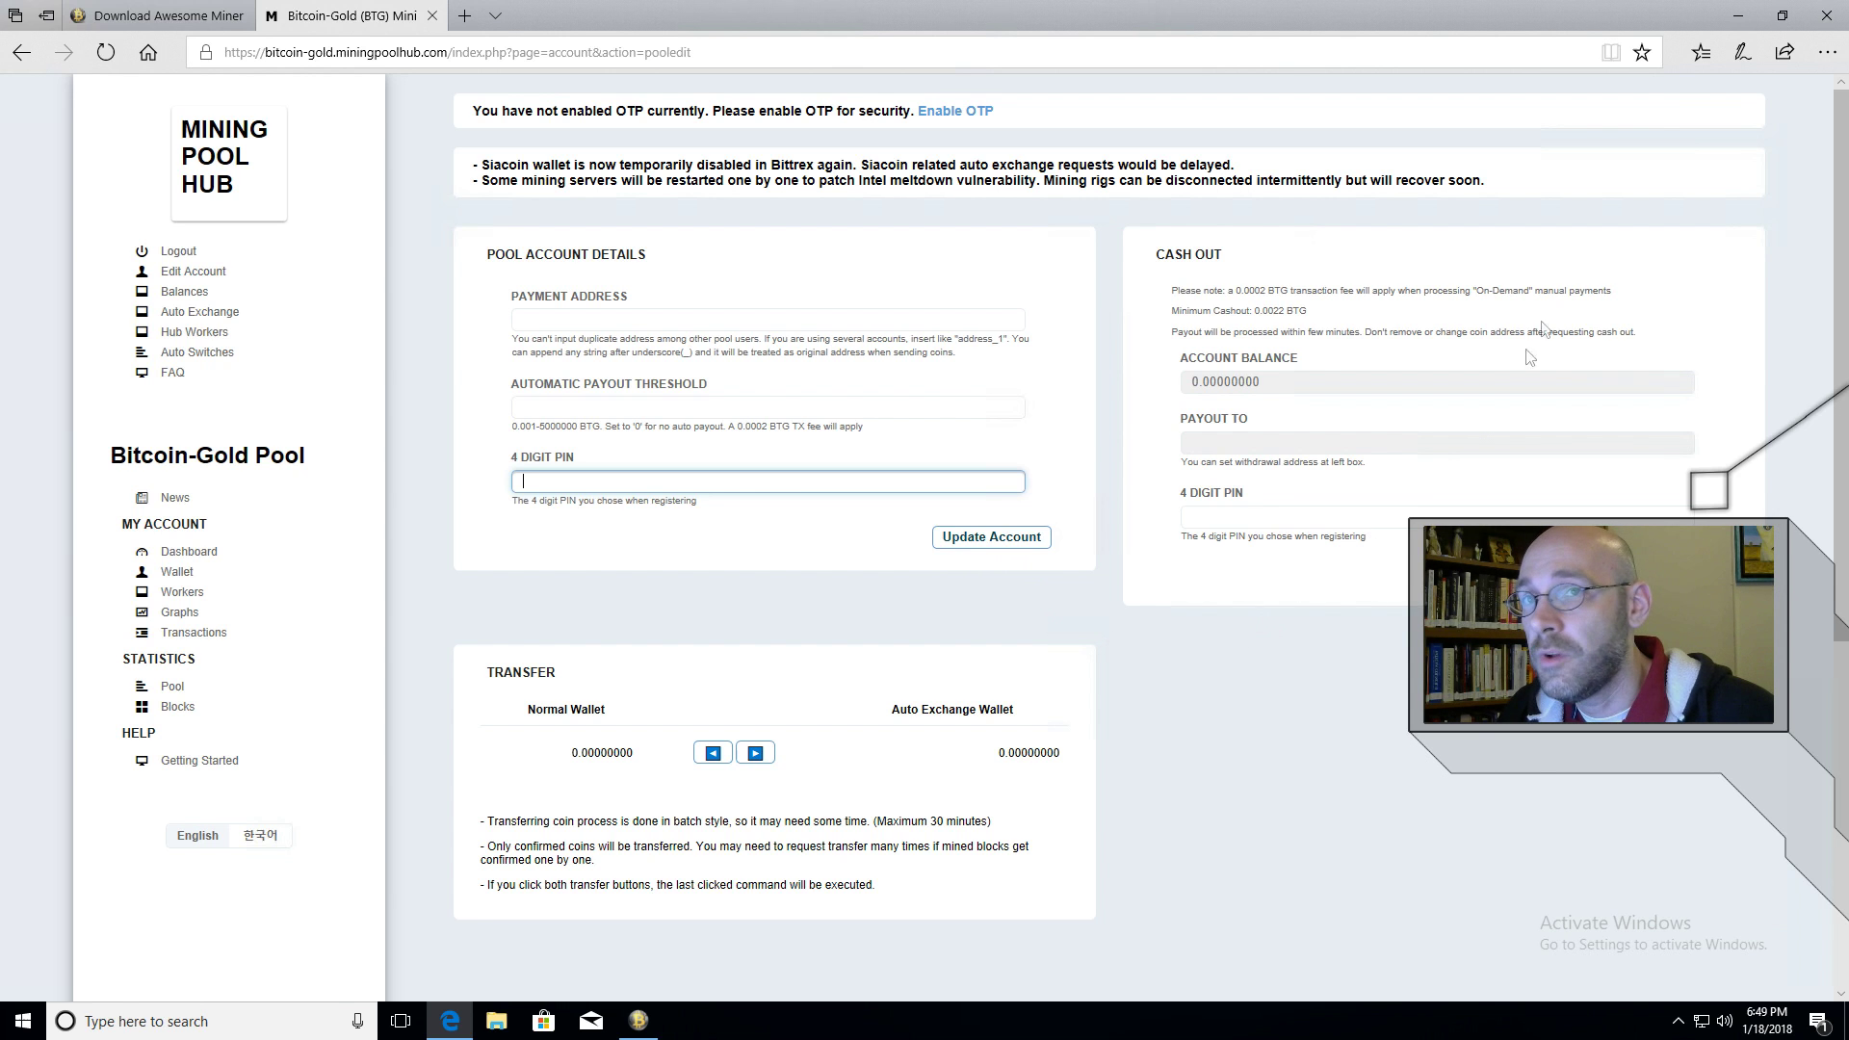
{"action": "left_click", "coordinate": [1740, 17]}
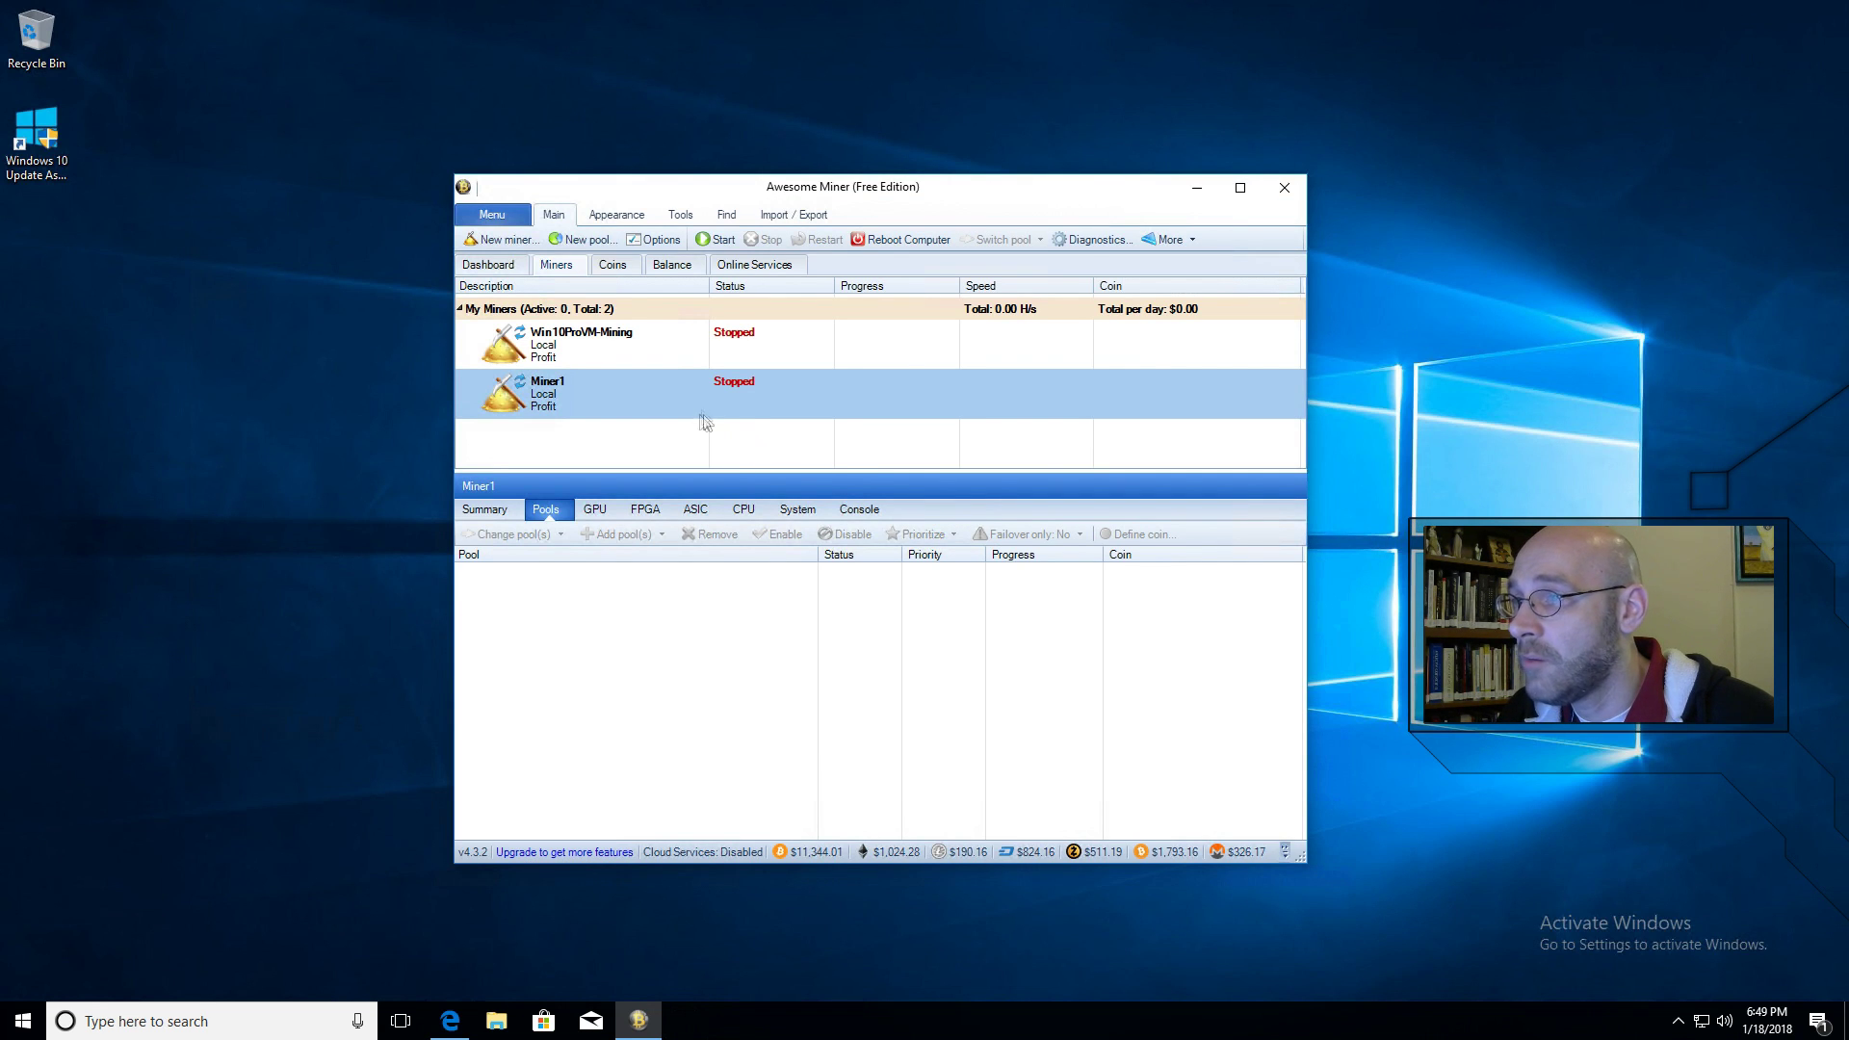
Start Miner1, launching the Claymore ZecMiner console connected to equihash-hub.
{"action": "left_click", "coordinate": [722, 241]}
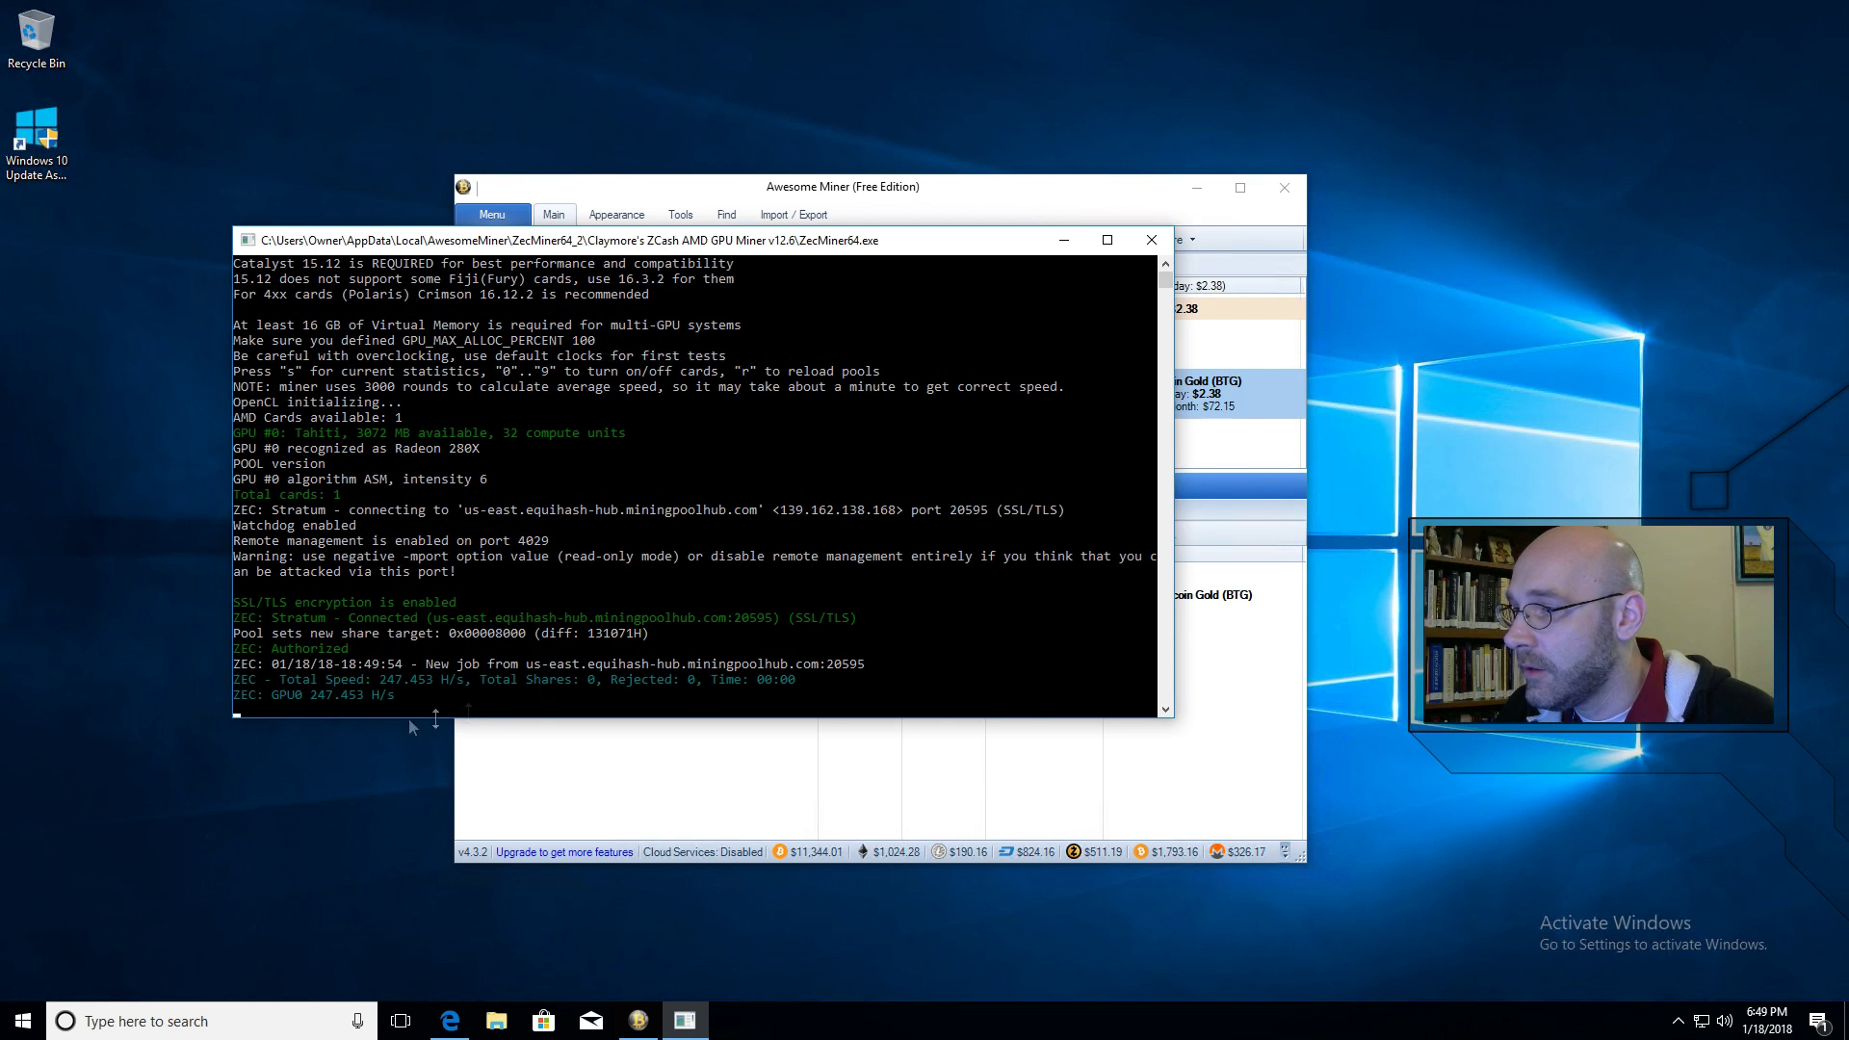
Bring Awesome Miner's main window in front of the miner console to show Miner1 mining.
{"action": "left_click", "coordinate": [1128, 200]}
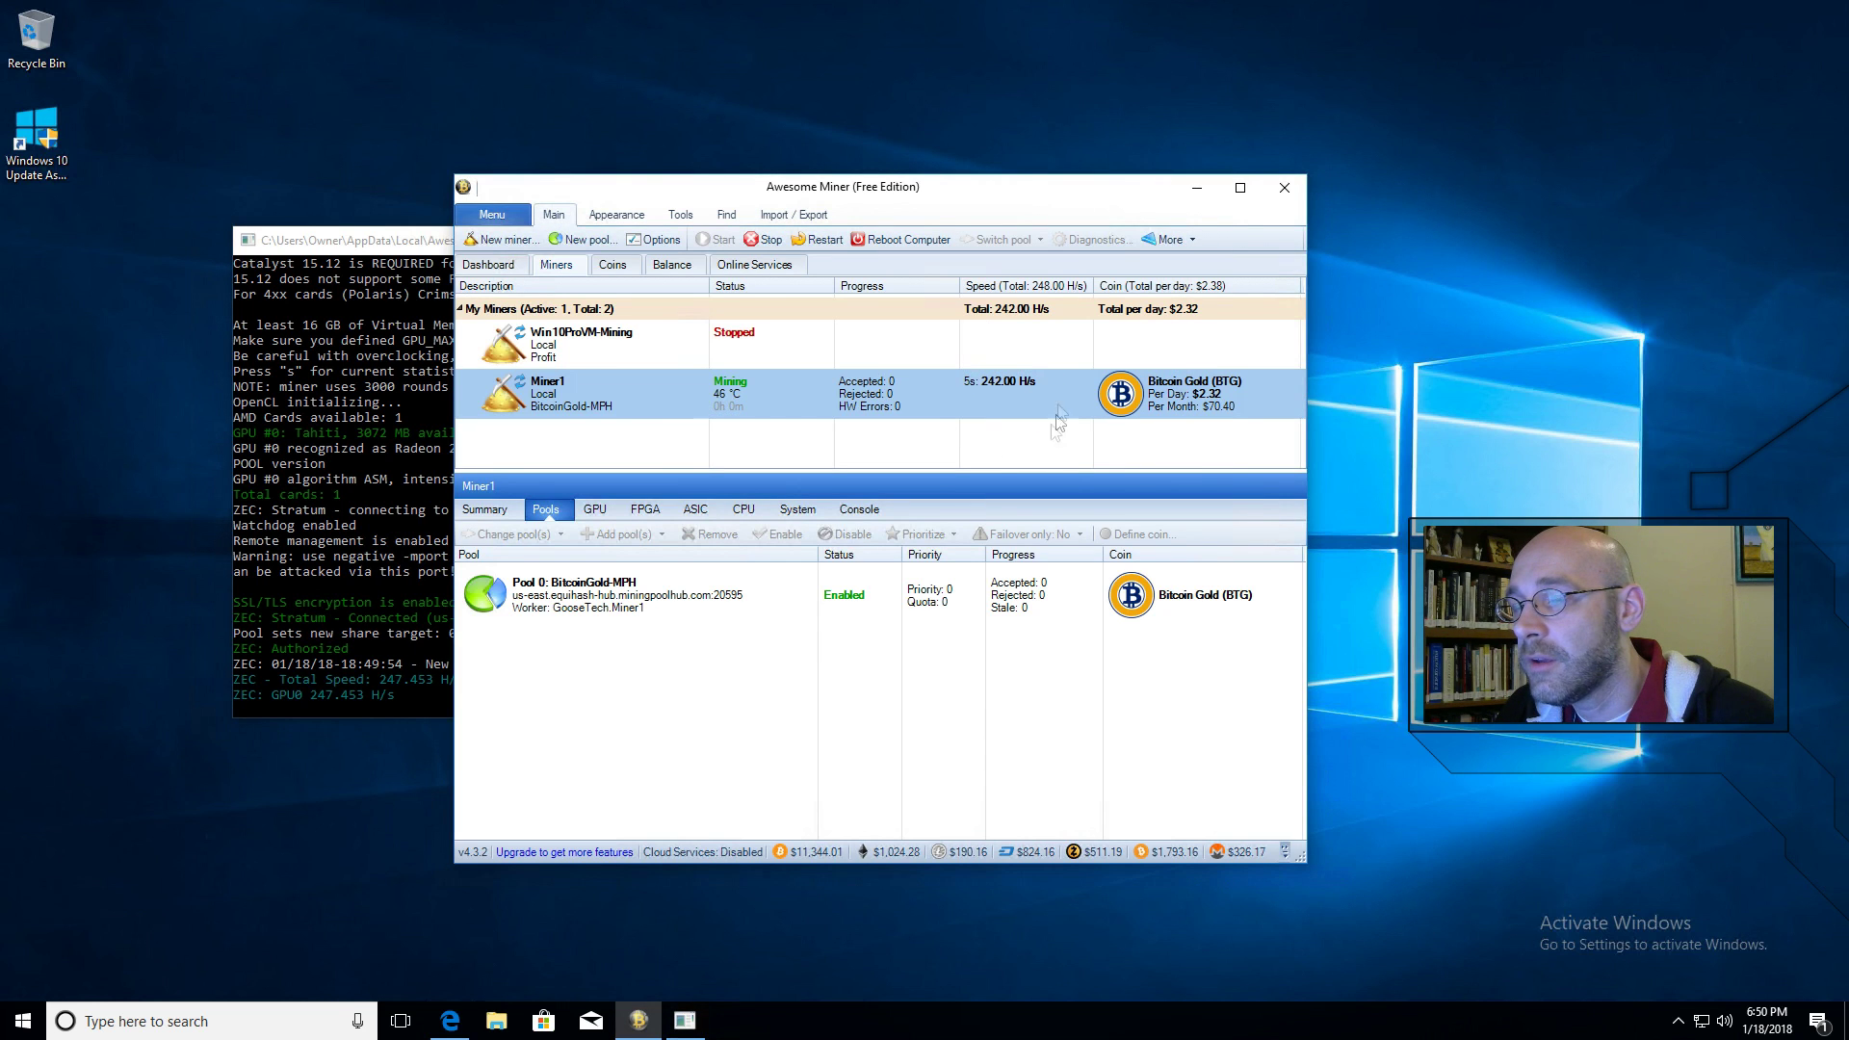